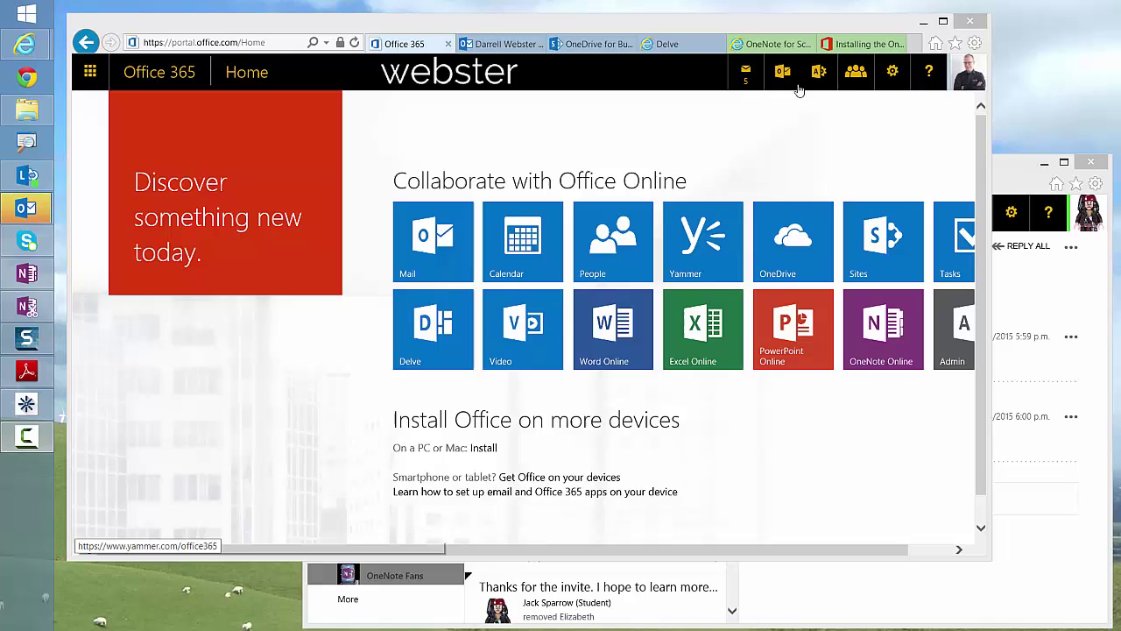
- Check the Groups notifications pane, then move through Outlook and OneDrive to the Delve page
left_click(856, 75)
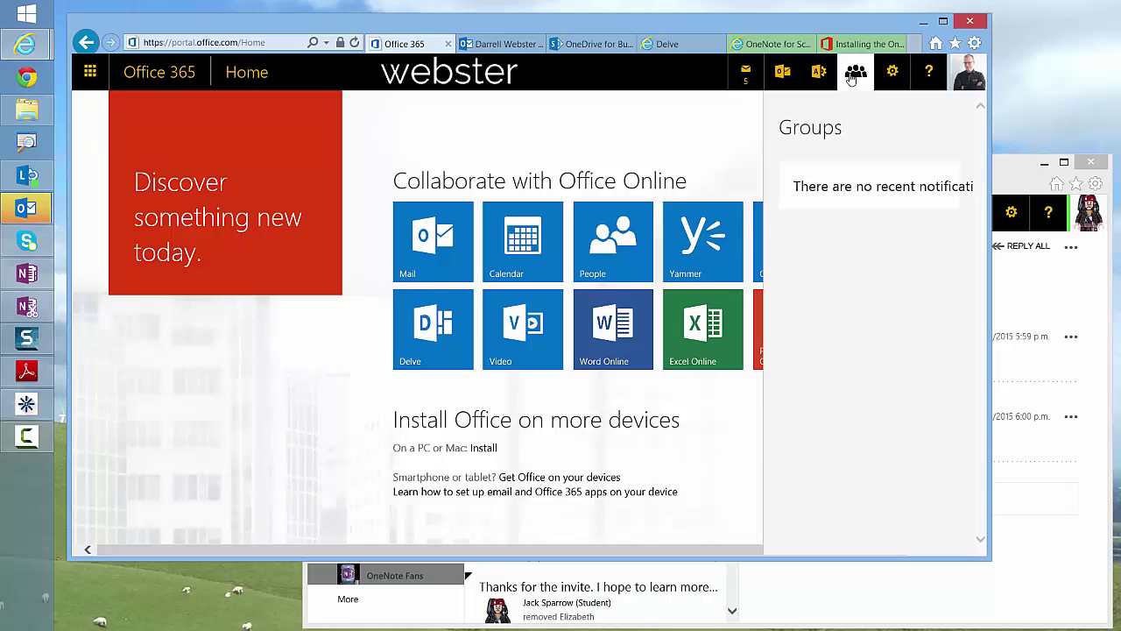
left_click(851, 74)
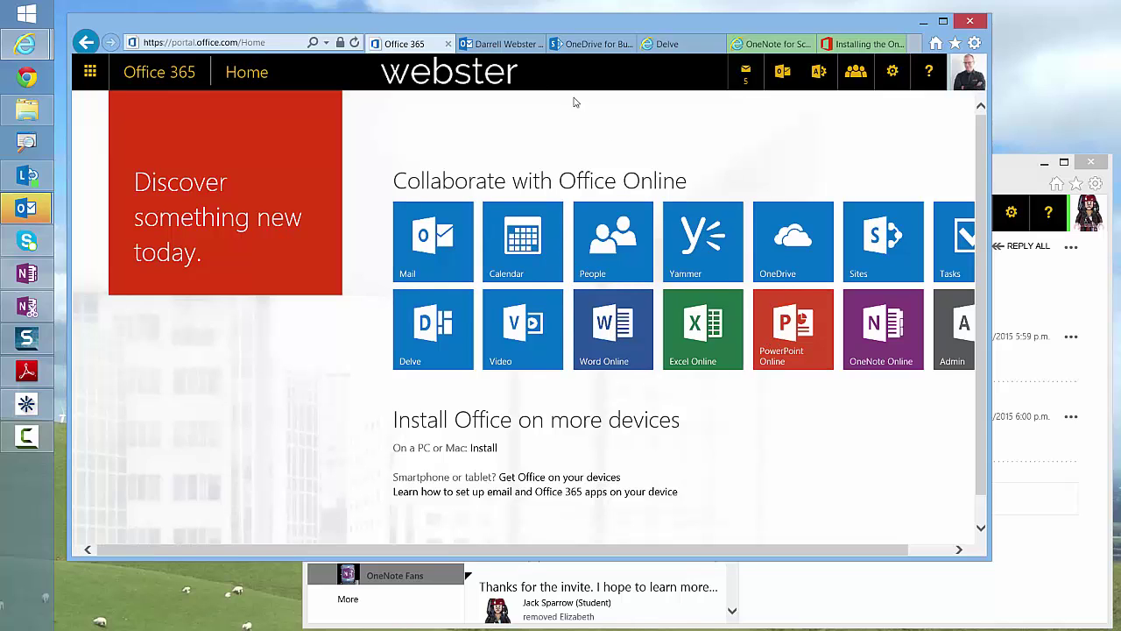
left_click(502, 46)
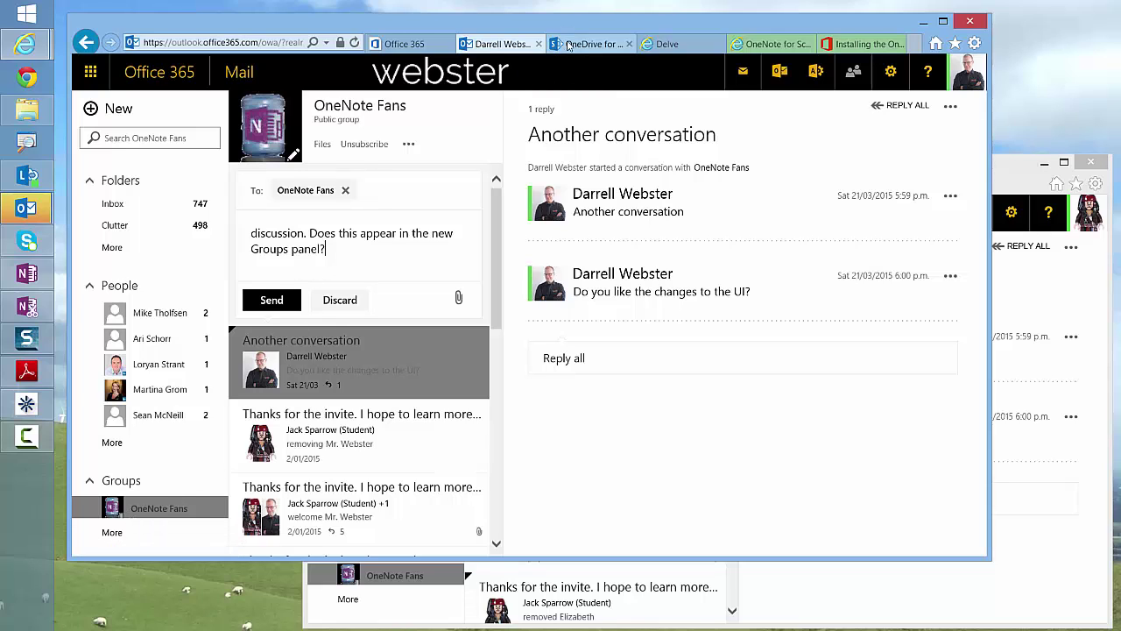
left_click(593, 45)
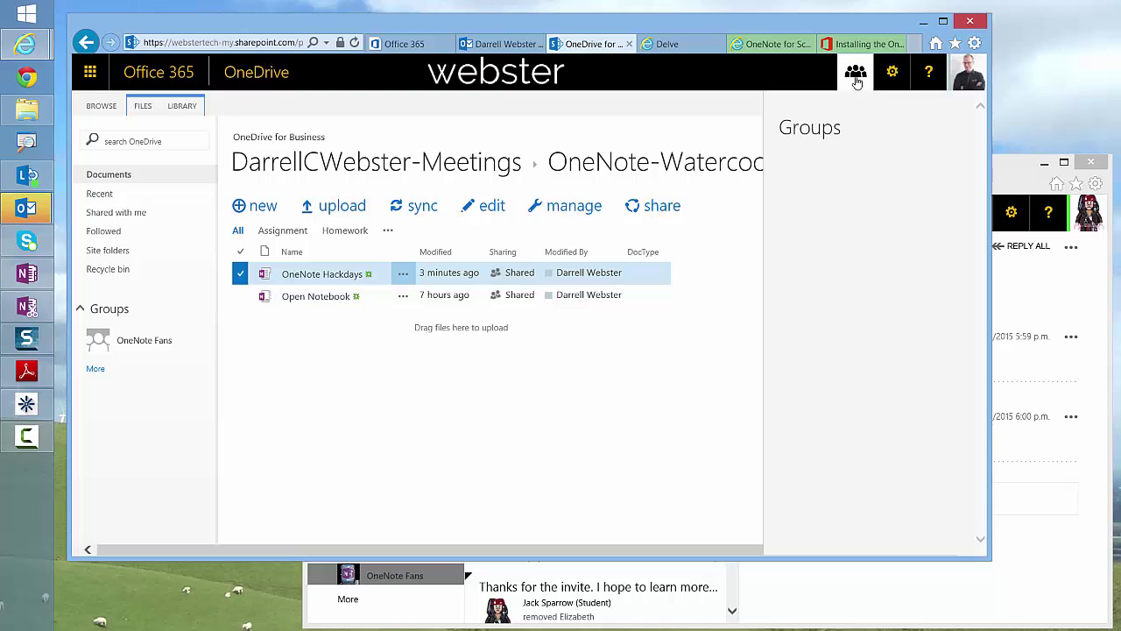
left_click(662, 45)
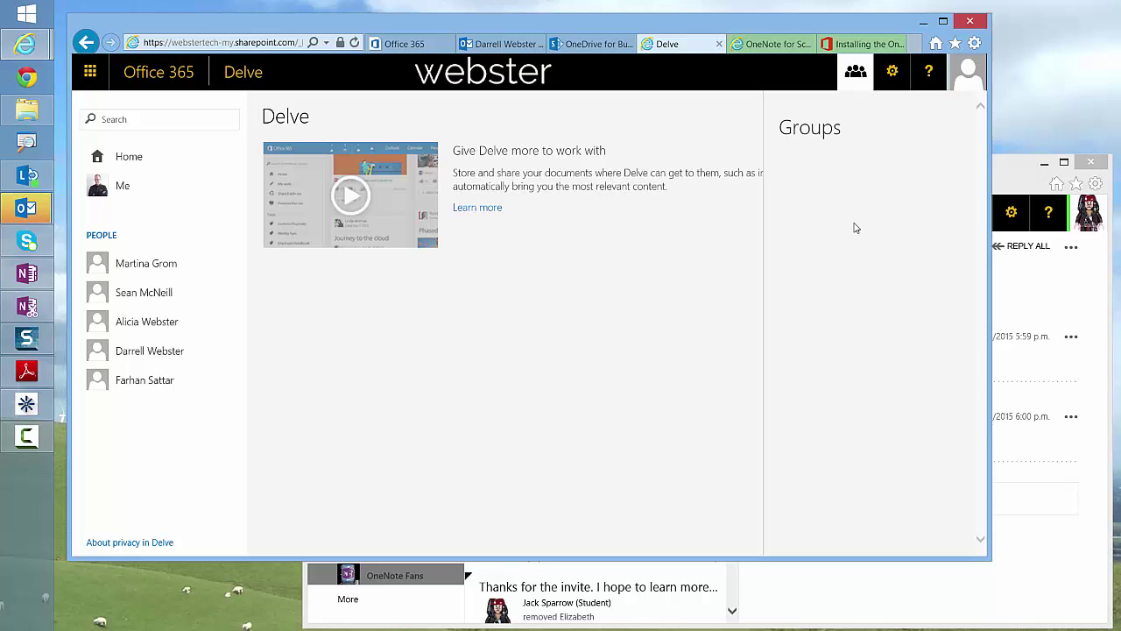
- Remove the stray 'discussion.' and send 'Does this appear in the new Groups panel?' to OneNote Fans
left_click(483, 47)
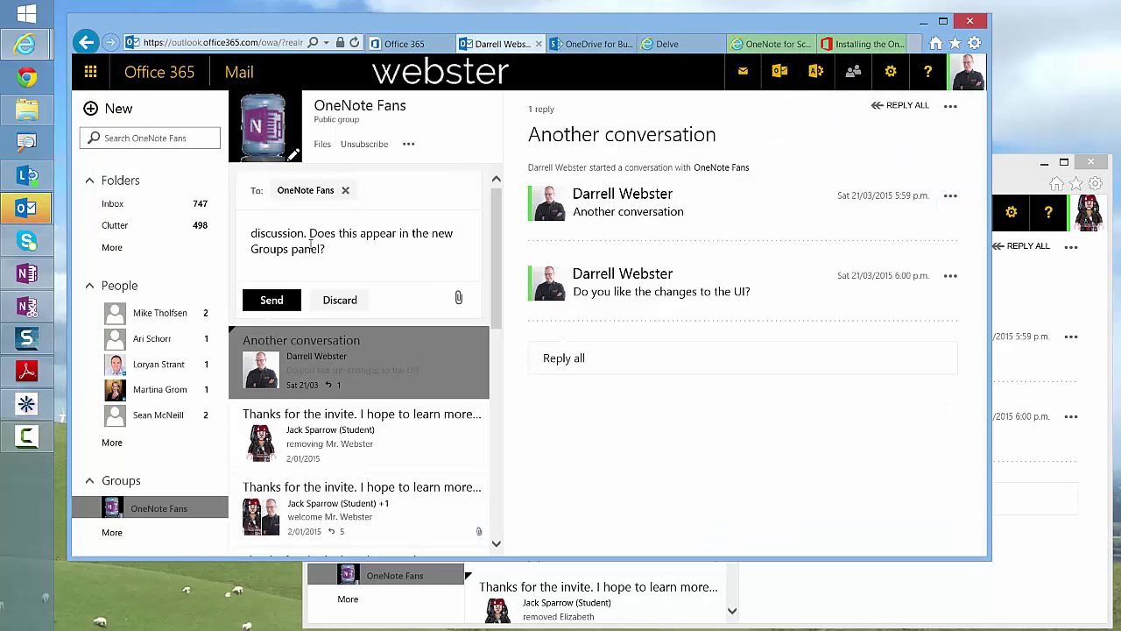
left_click_drag(309, 233, 250, 233)
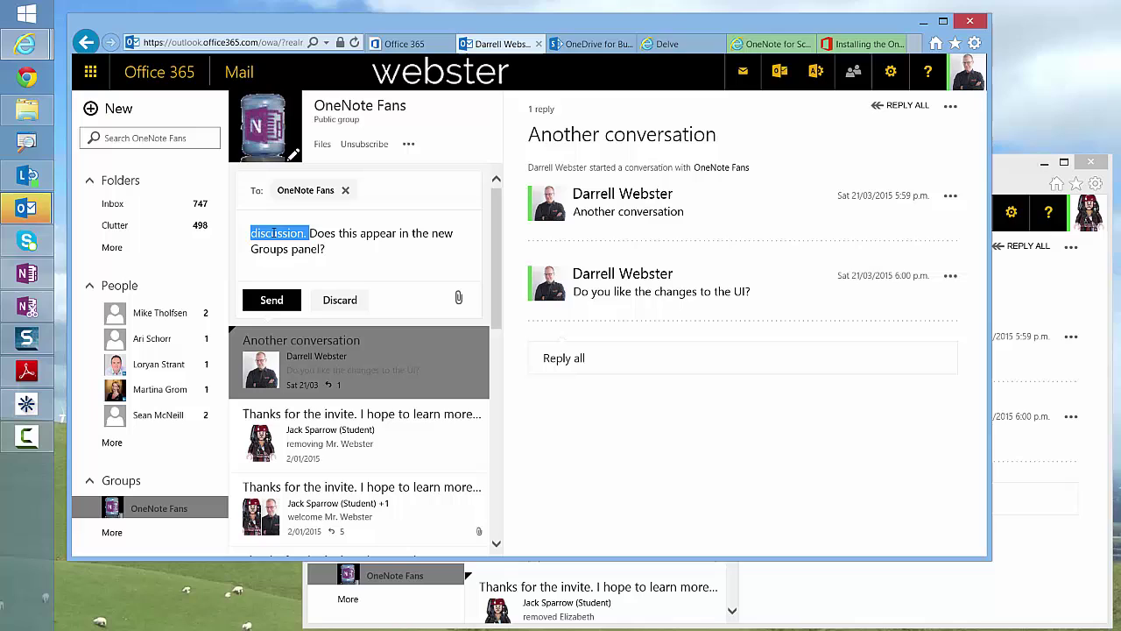
key("BackSpace")
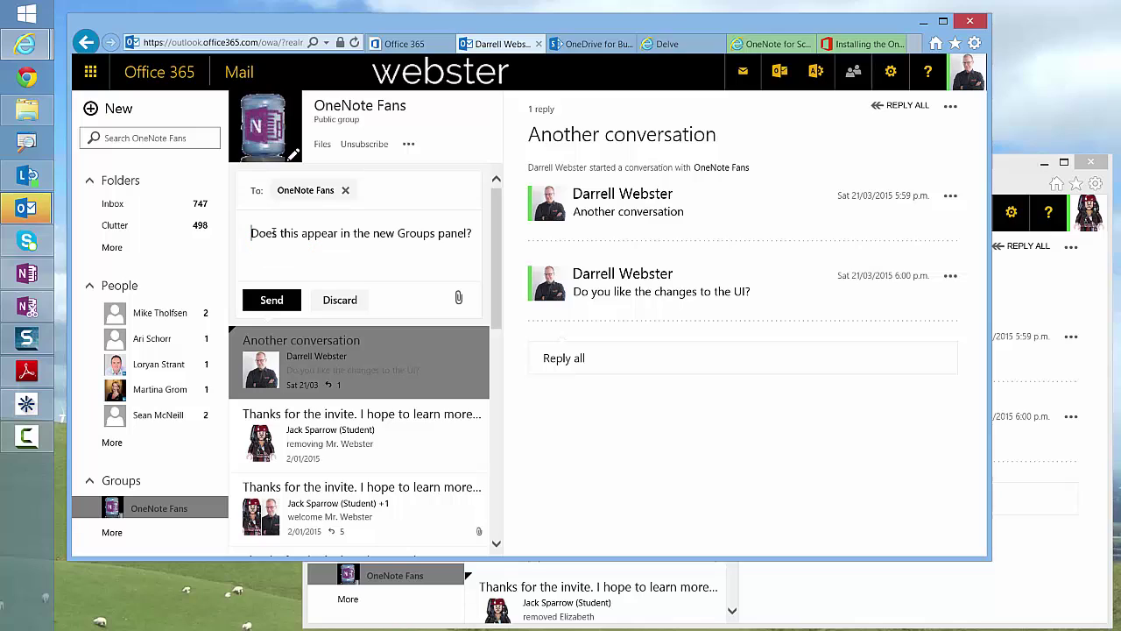
left_click(274, 302)
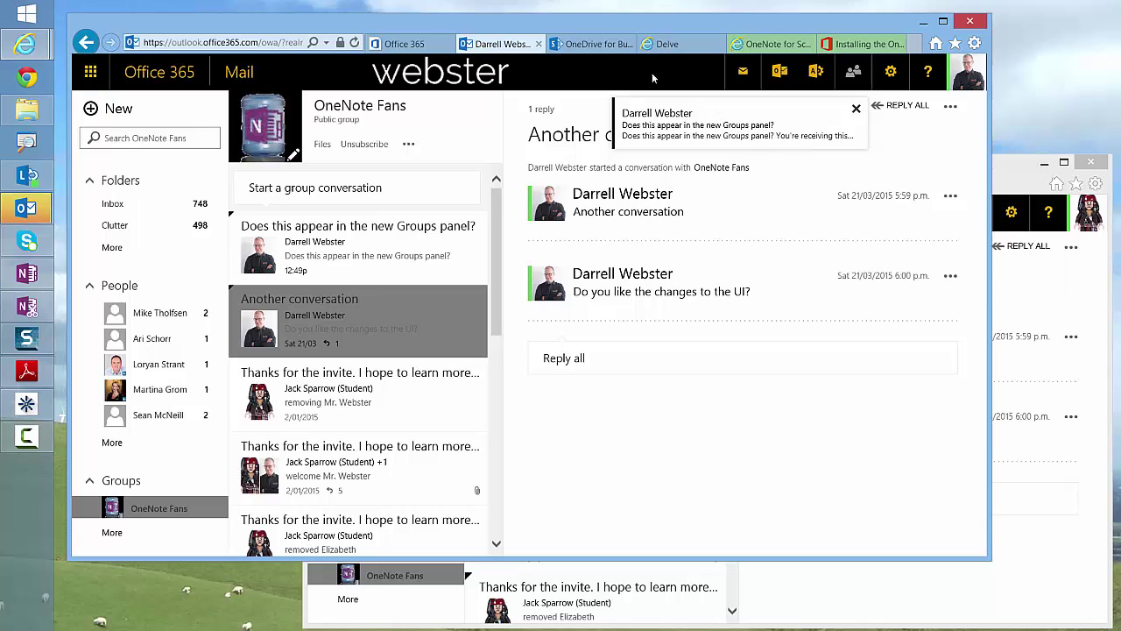
- Recheck the Groups pane in the OneNote-Watercooler library and on Delve, finding it still empty
left_click(584, 46)
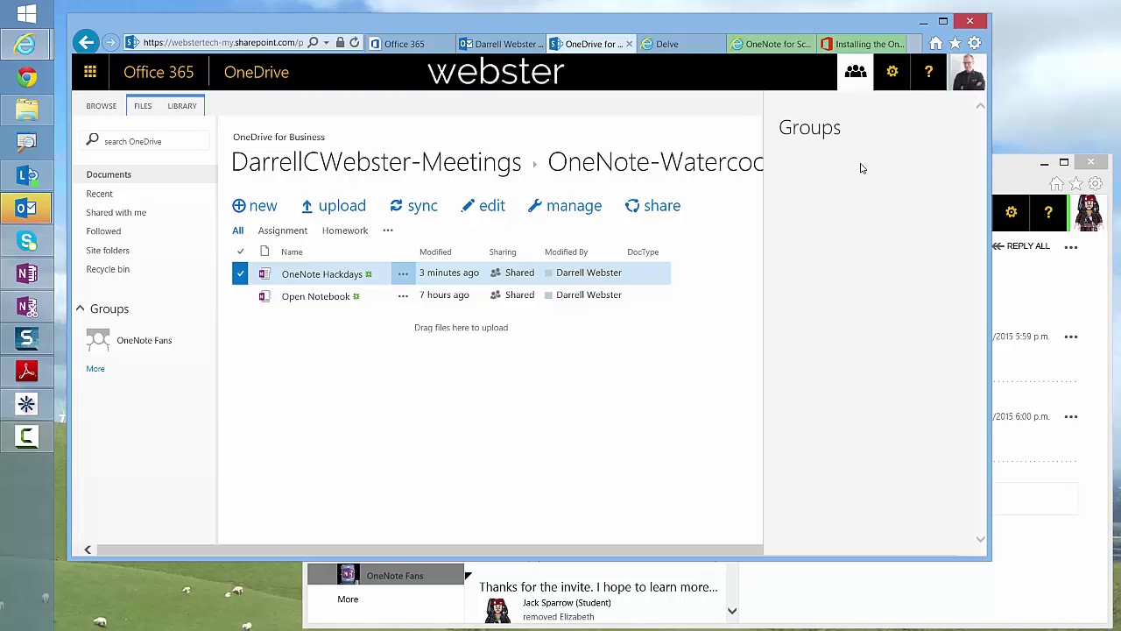
left_click(854, 75)
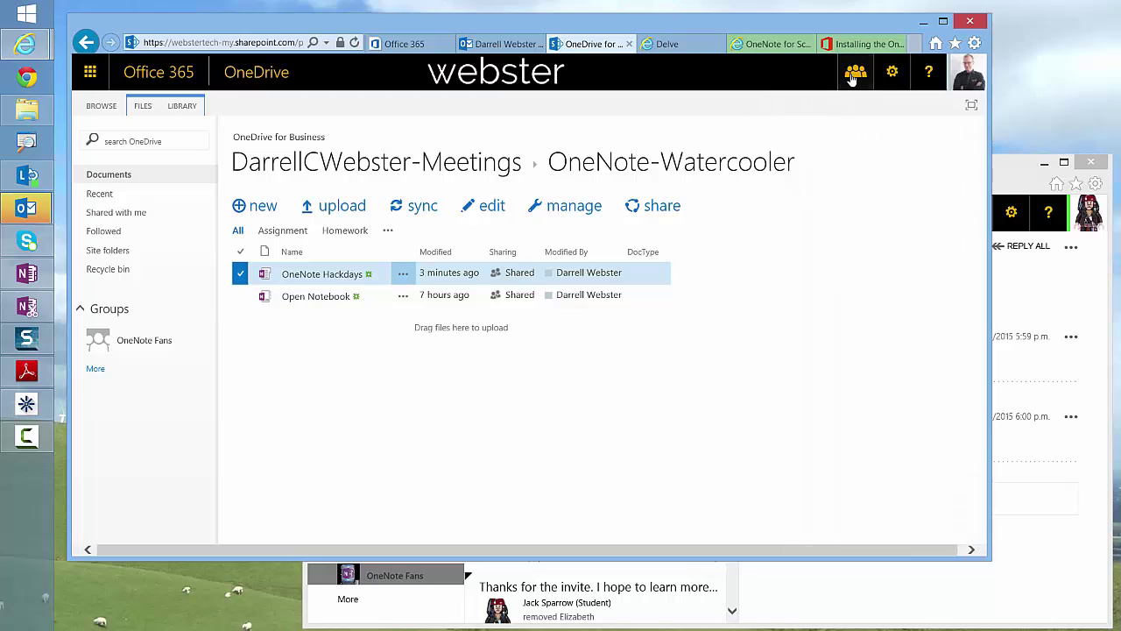
left_click(854, 75)
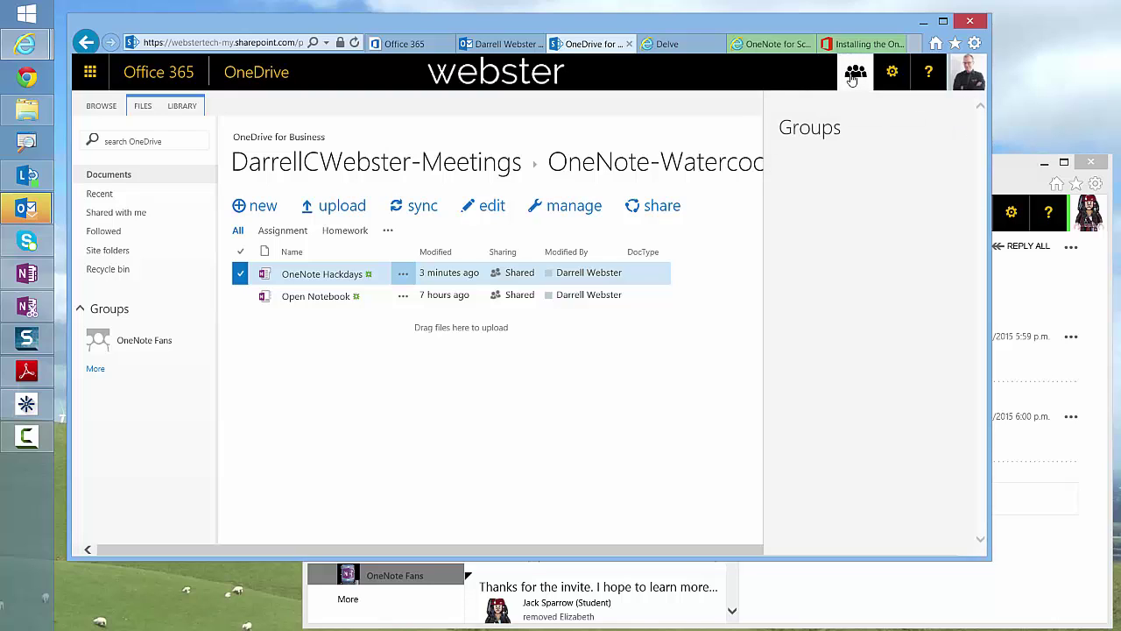
left_click(854, 75)
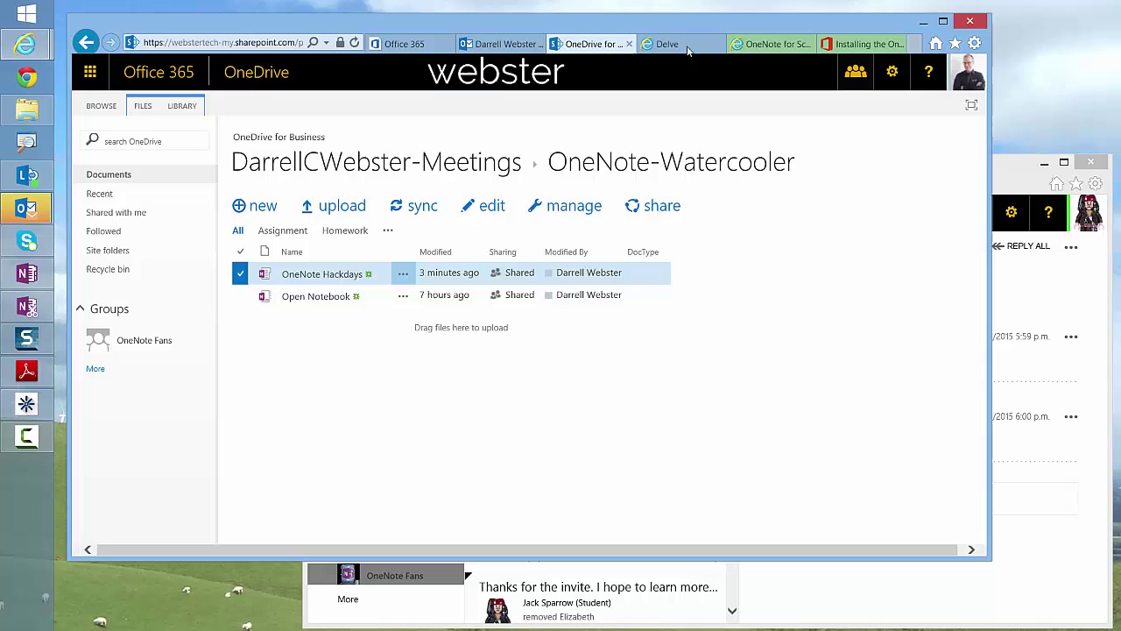
key("ctrl+Tab")
left_click(855, 76)
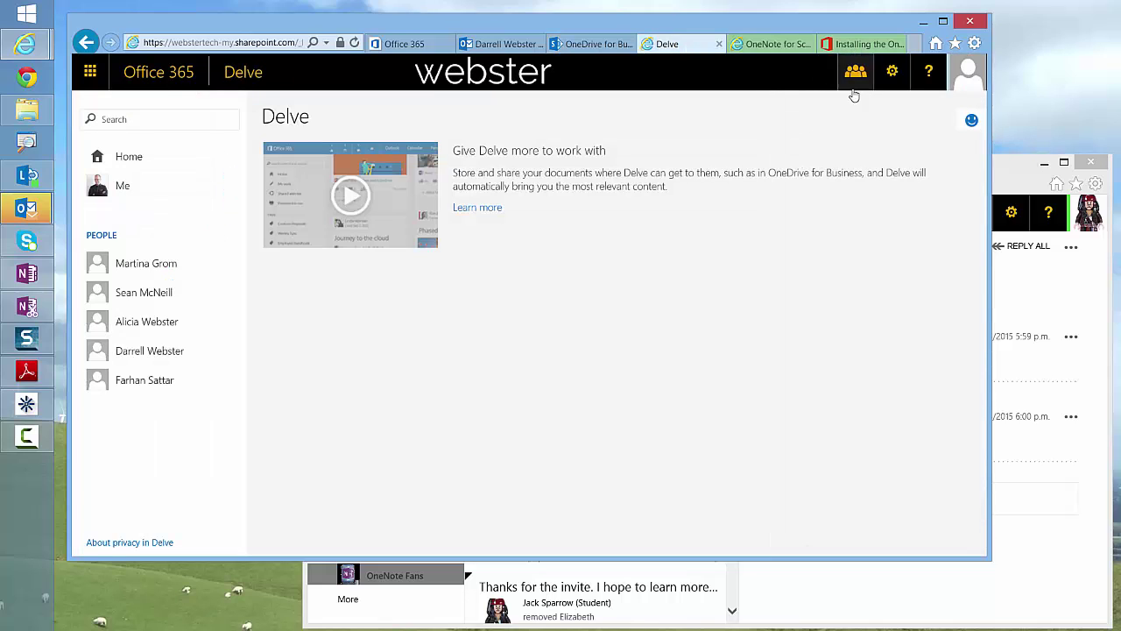
left_click(578, 43)
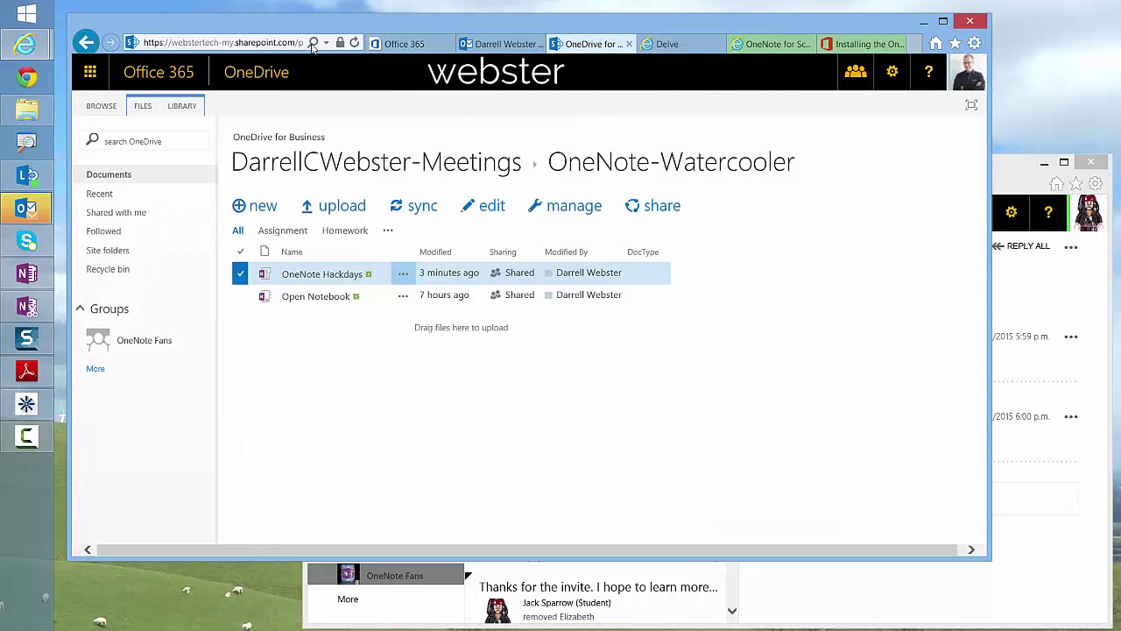
- Reload the OneDrive library and Delve pages to refresh their data
left_click(355, 43)
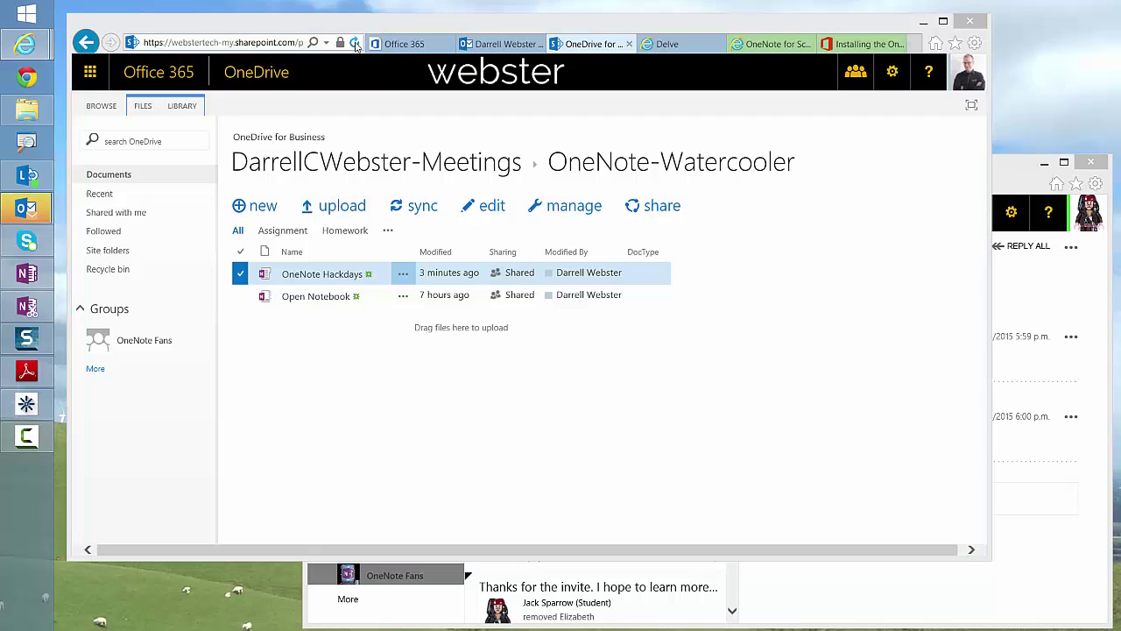
left_click(655, 401)
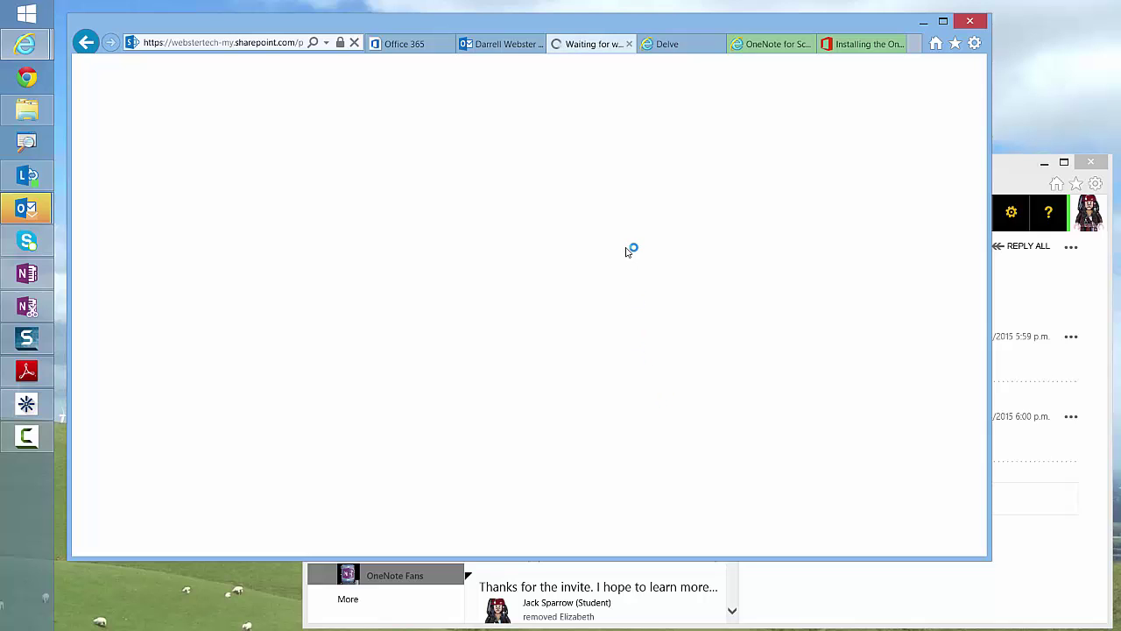
left_click(663, 43)
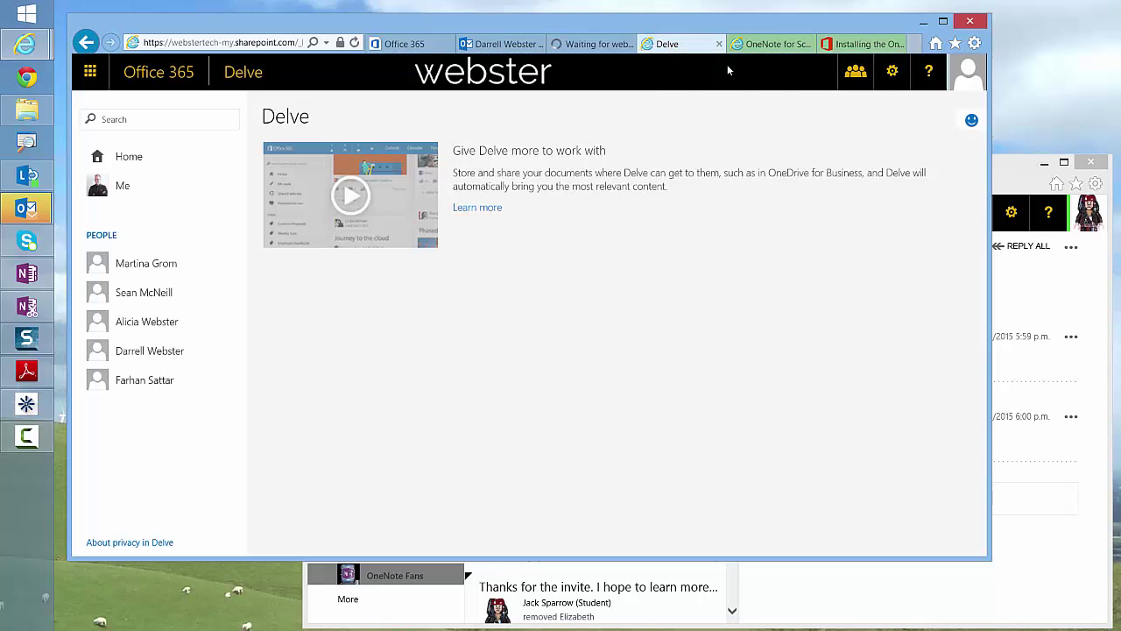
left_click(354, 43)
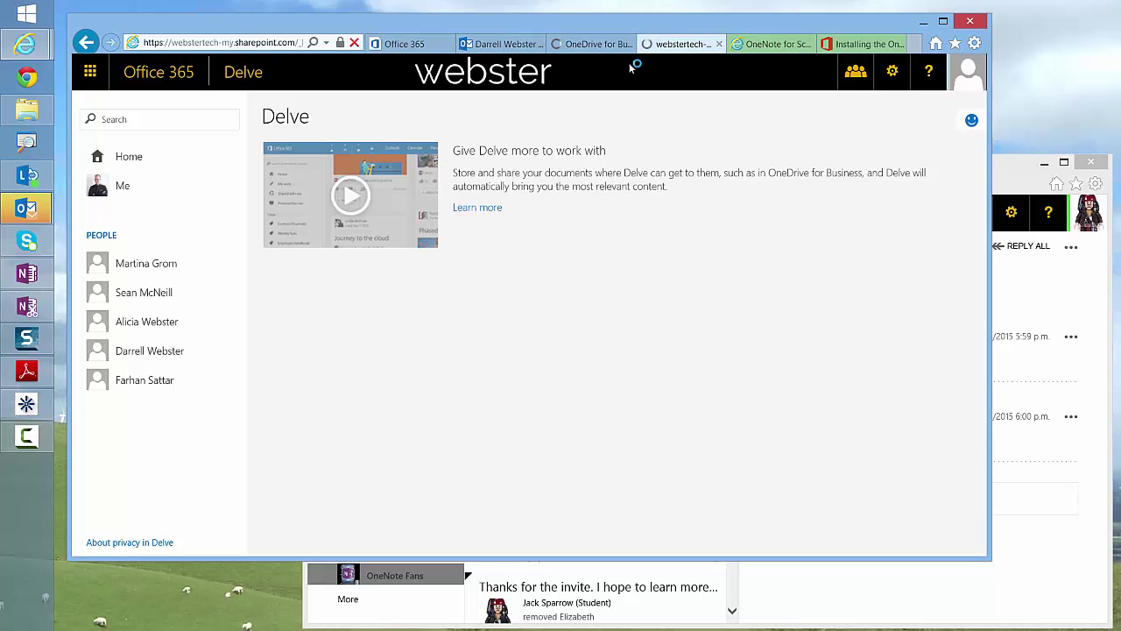
left_click(593, 45)
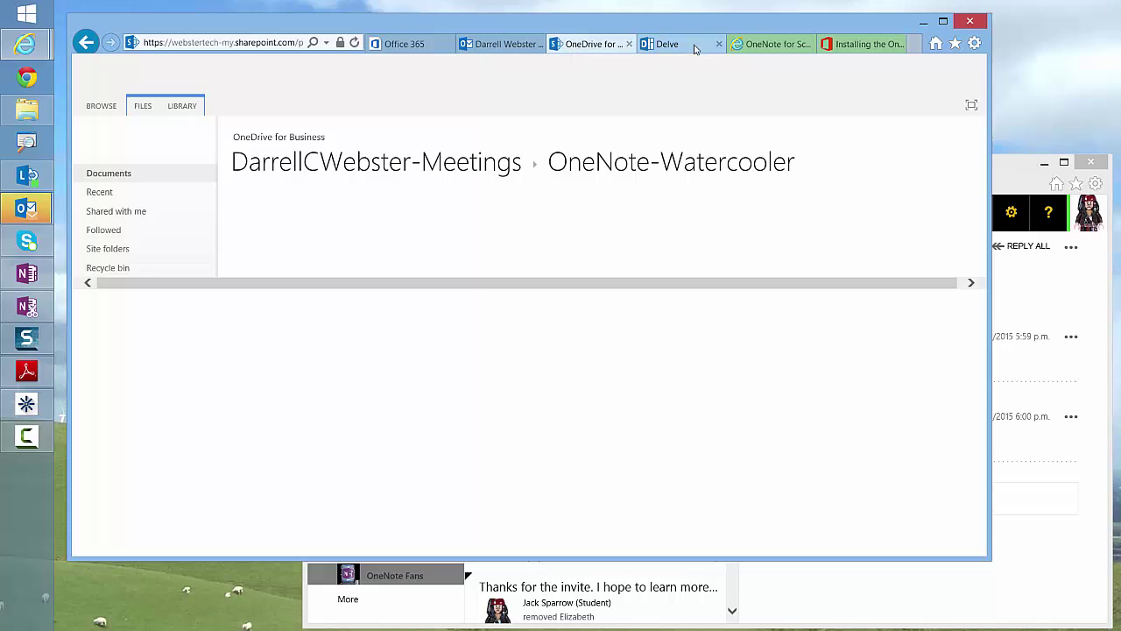
left_click(666, 44)
- Check the Groups pane on Delve and in OneDrive, both still empty
left_click(856, 76)
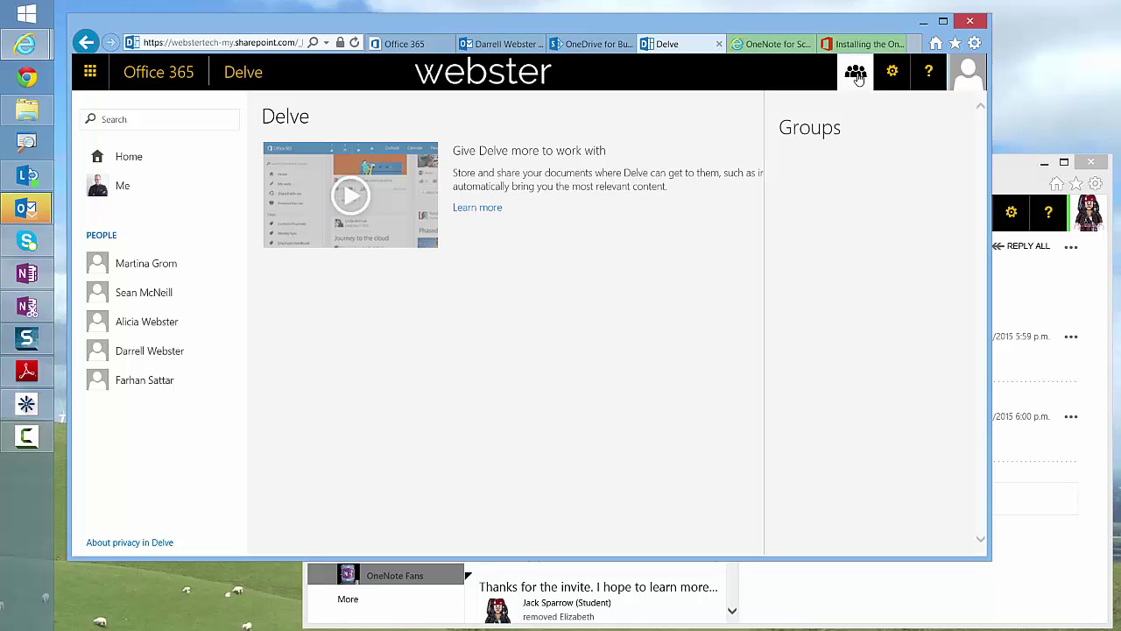
left_click(857, 75)
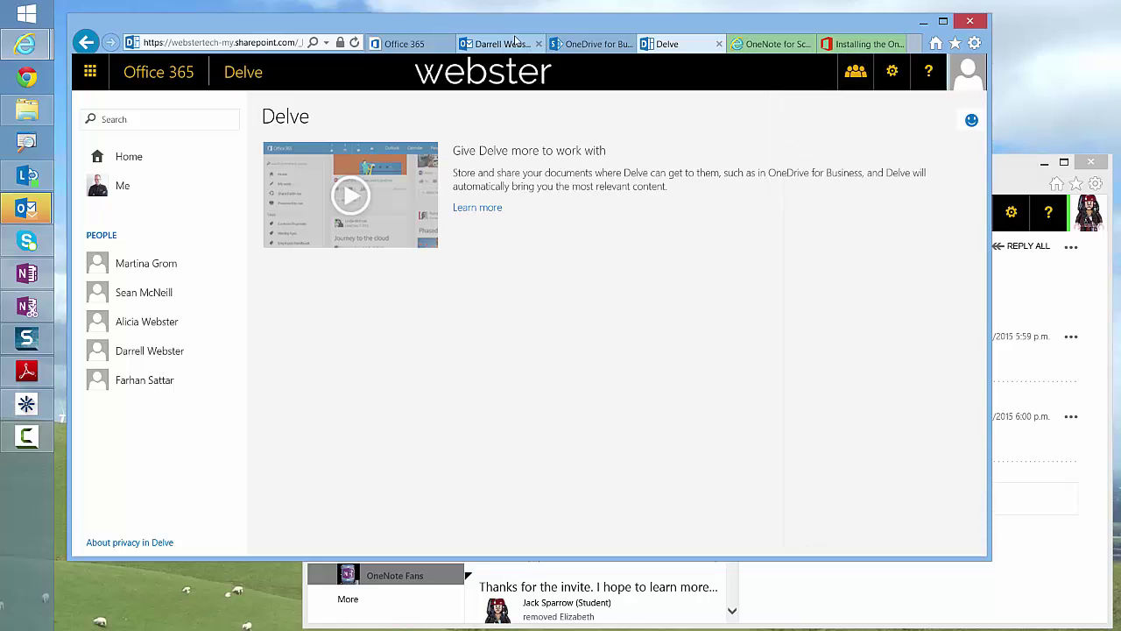
left_click(512, 43)
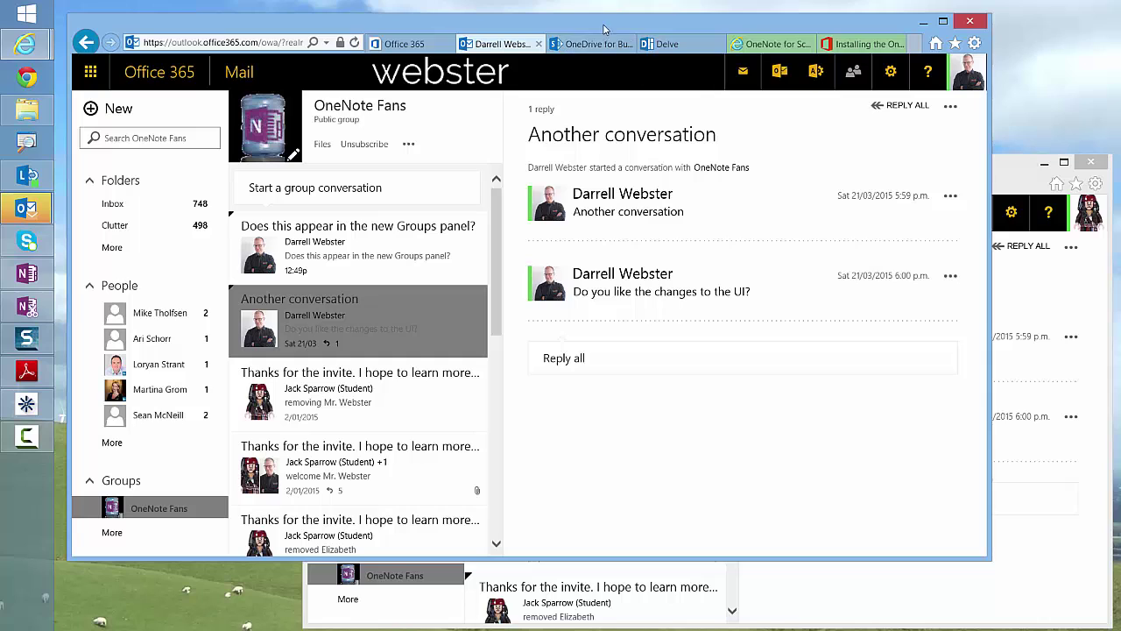
left_click(592, 44)
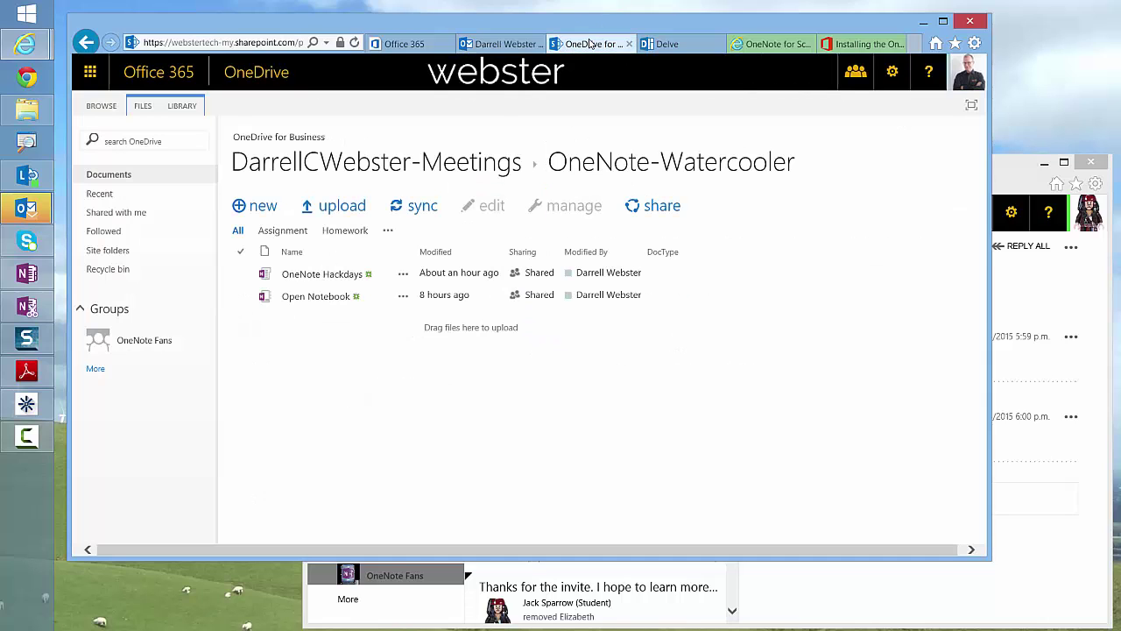
left_click(856, 75)
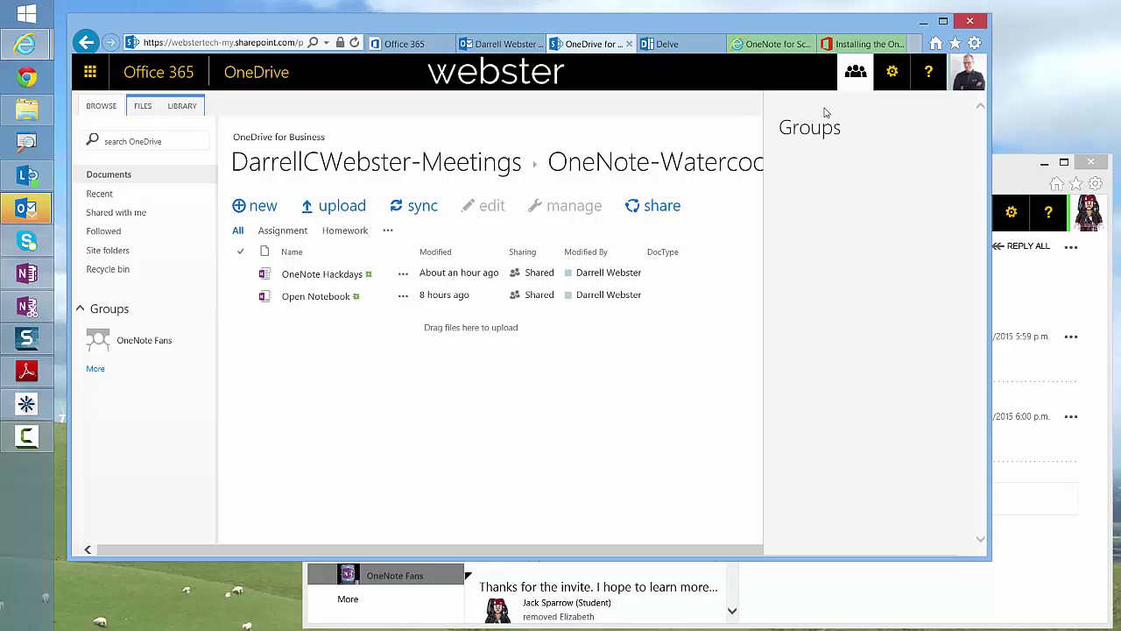
left_click(857, 77)
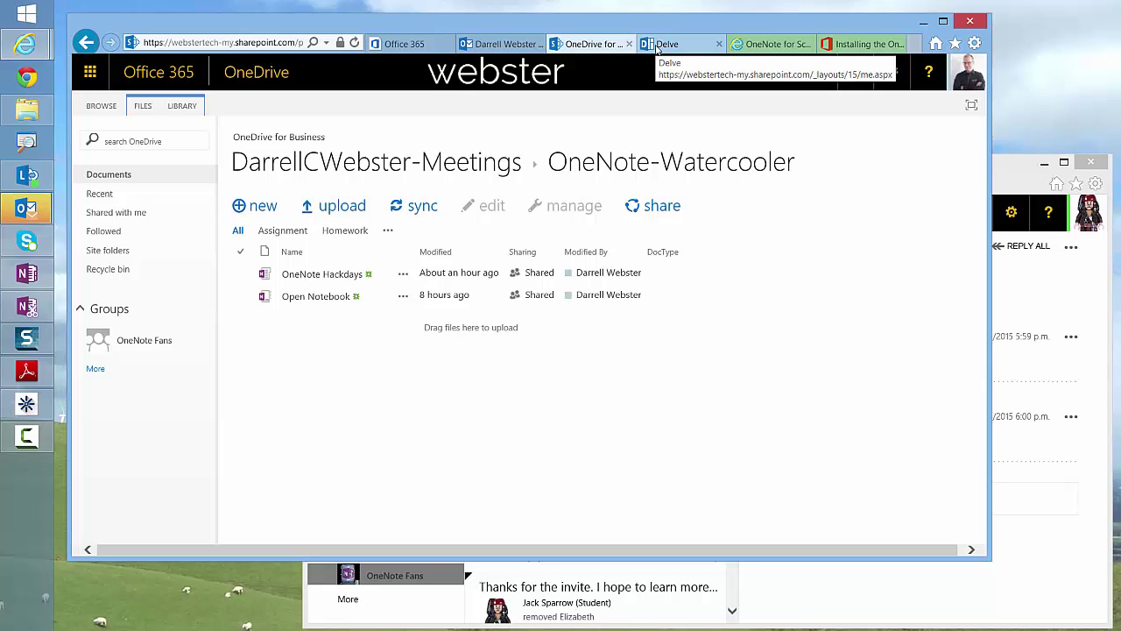
left_click(659, 48)
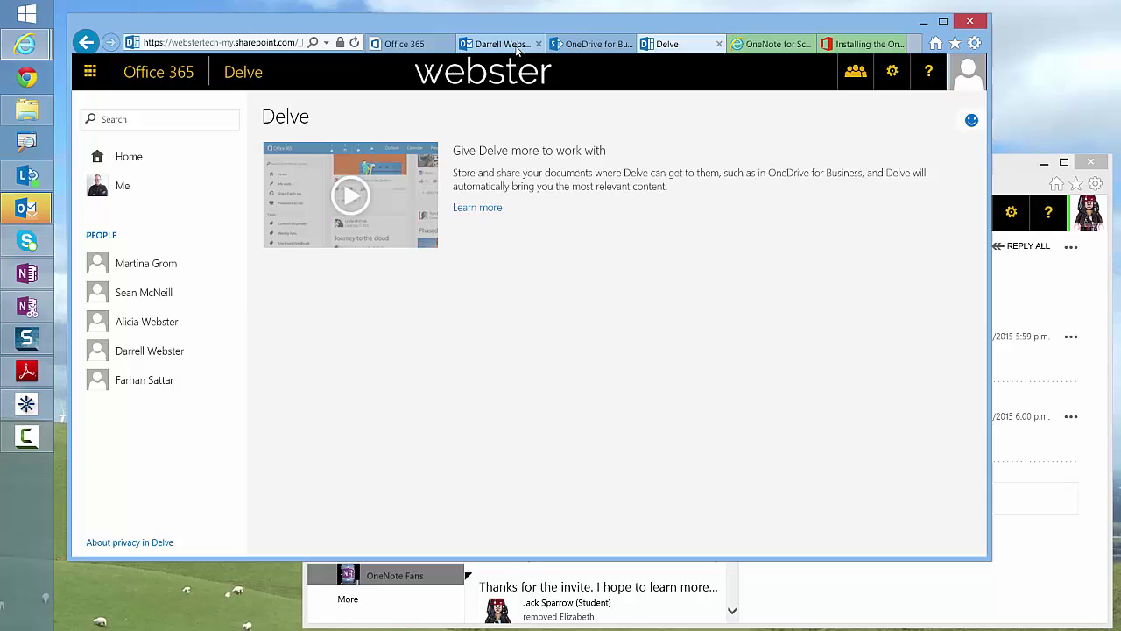
- As the second user, post 'Did this appear in the new Groups panel?' to OneNote Fans
left_click(505, 48)
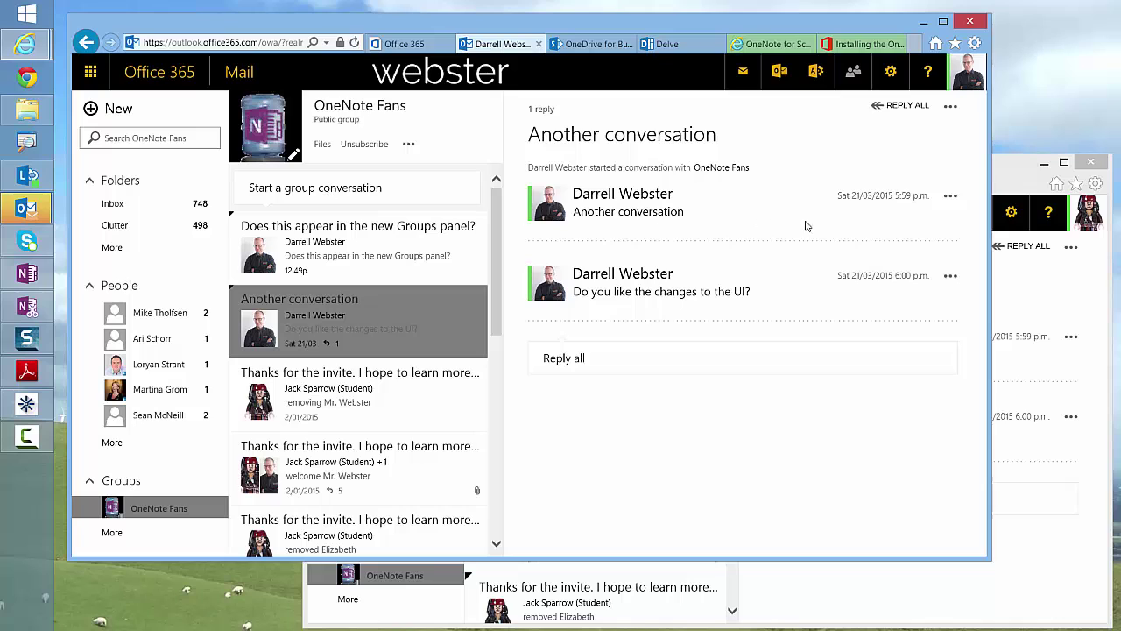
key("alt+Tab")
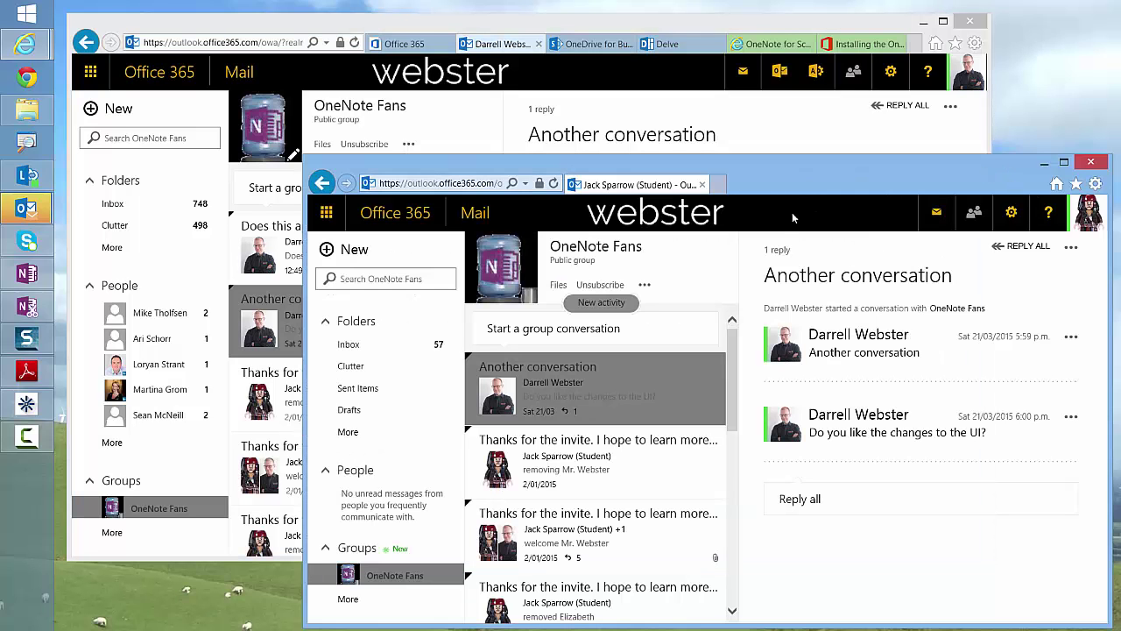
left_click(547, 328)
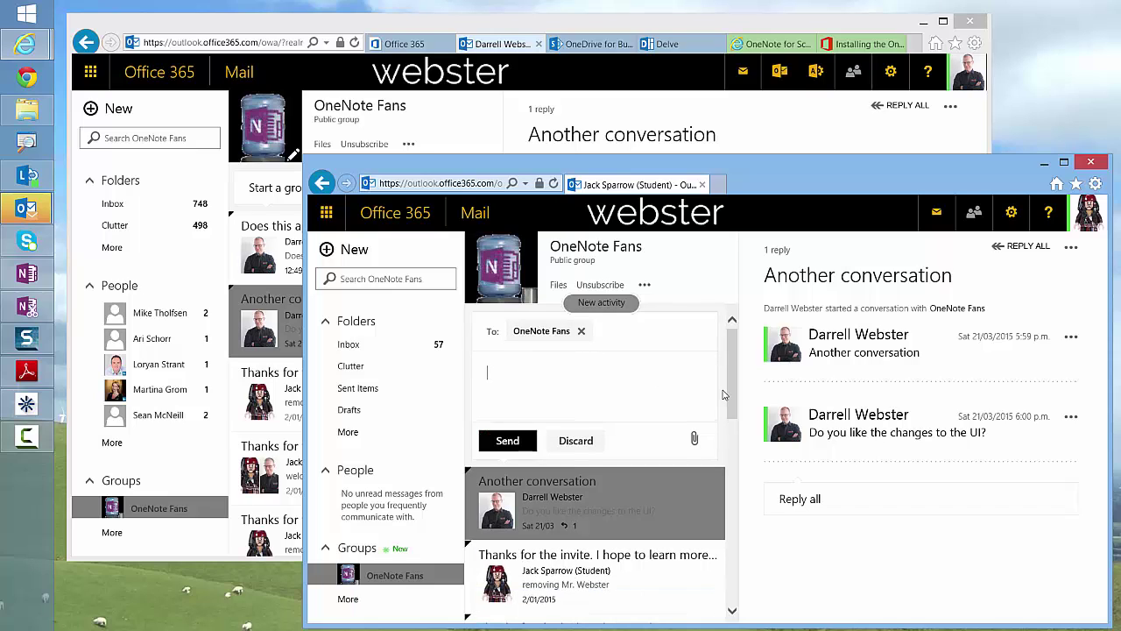
type("Did this appear in the new Groups pane")
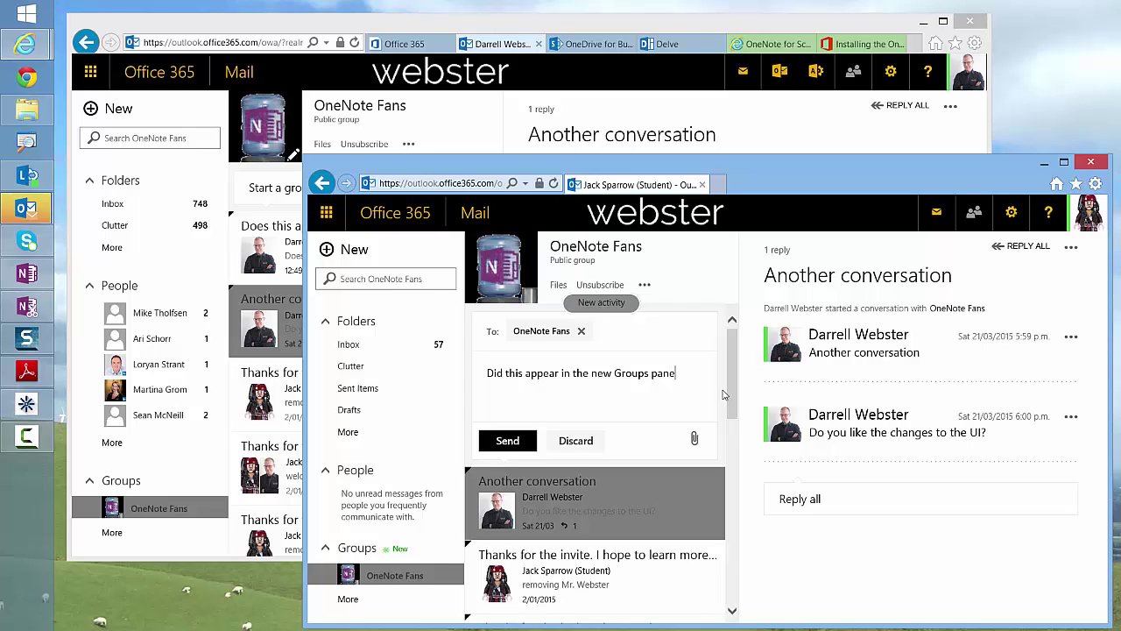
type("l?")
left_click(504, 438)
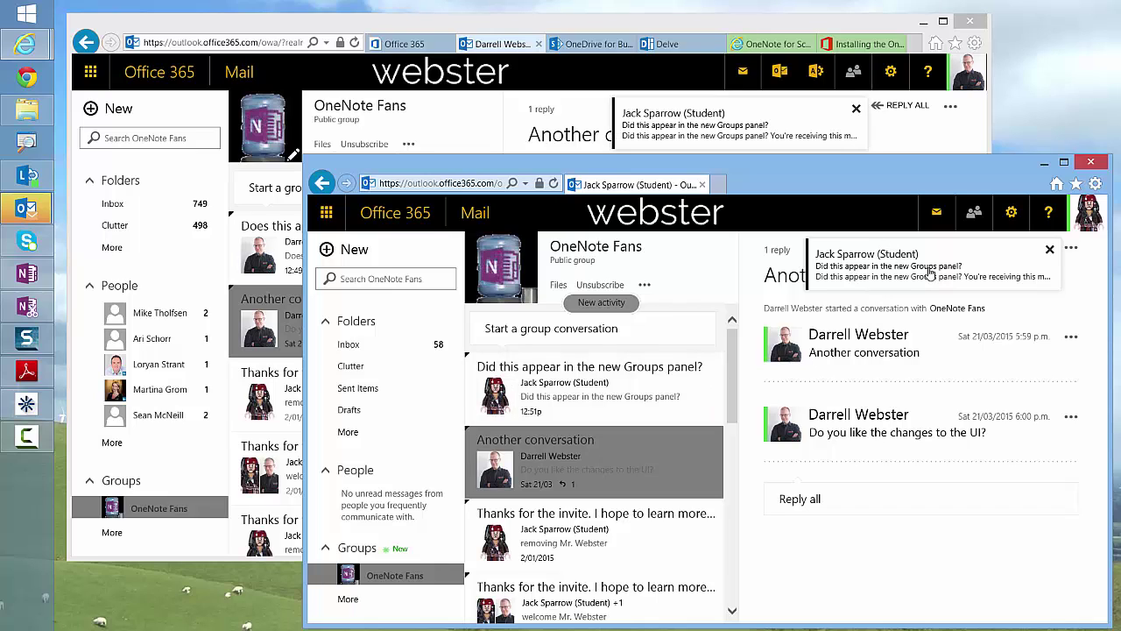
- In the first user's OneDrive library, open the Groups panel to look for the new post
left_click(628, 26)
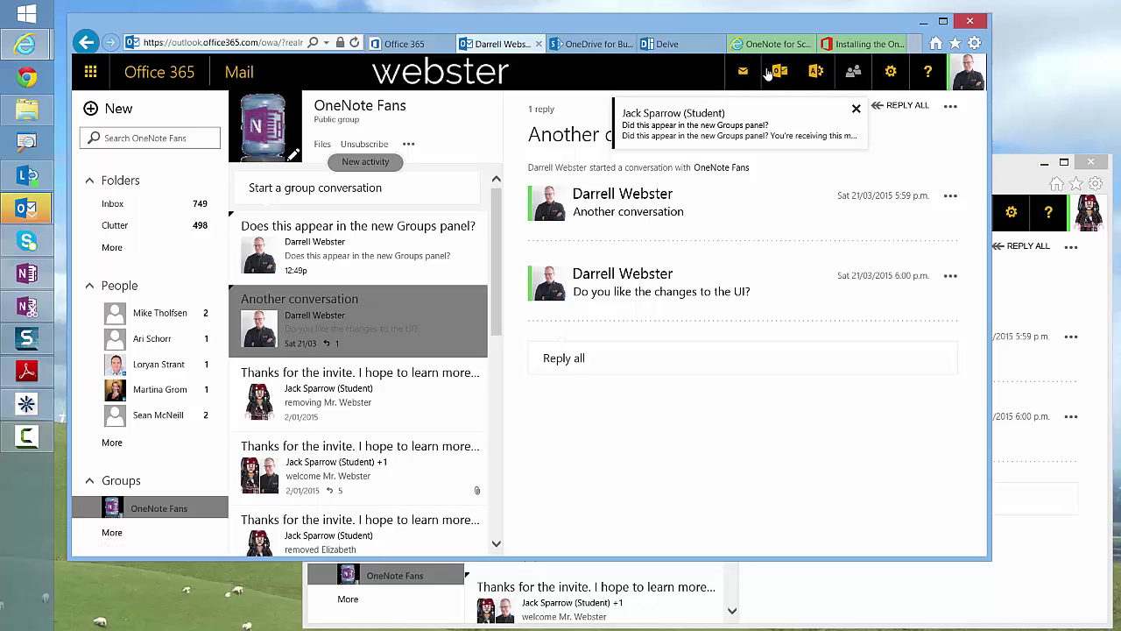
left_click(589, 44)
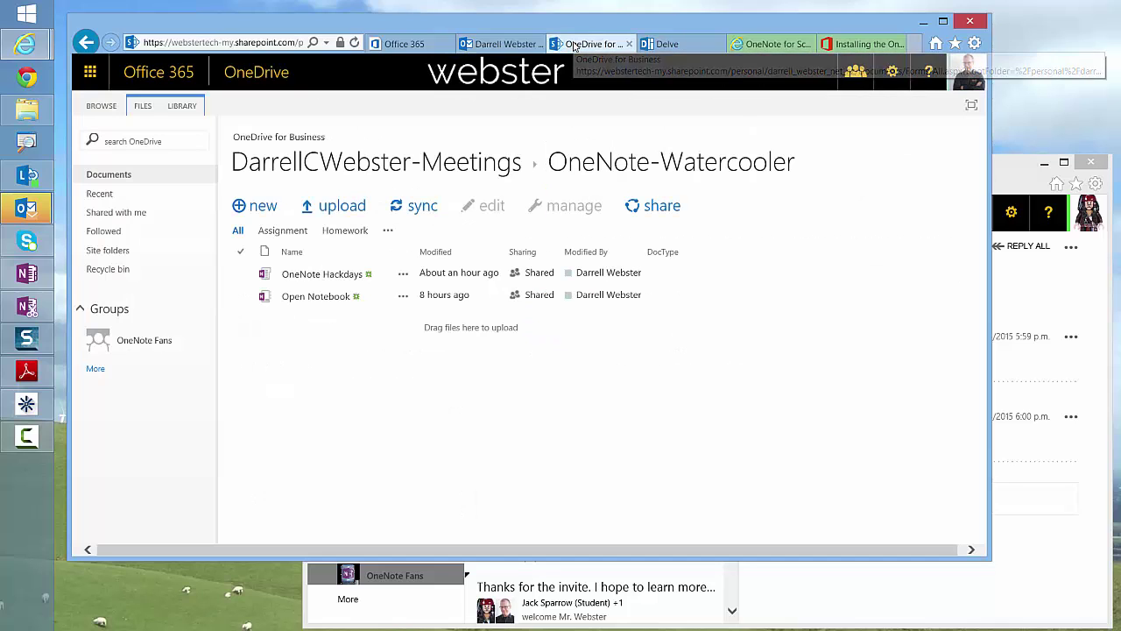
left_click(858, 73)
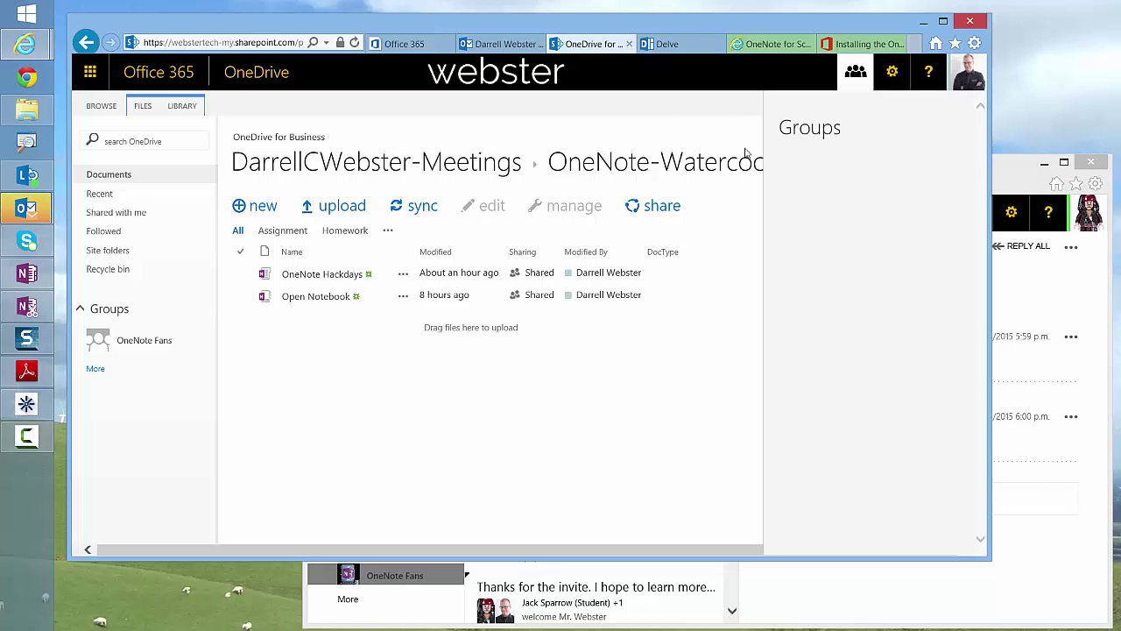
left_click(855, 72)
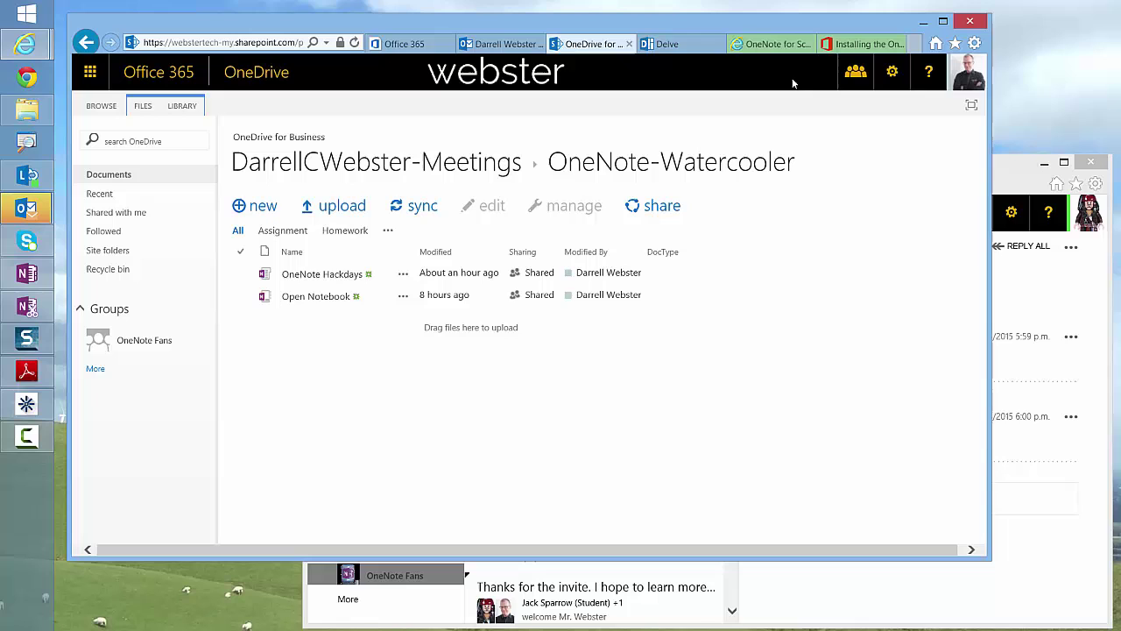
- Cycle through Delve and the OneNote Fans mail, then reopen OneDrive's Groups panel
left_click(668, 44)
left_click(577, 48)
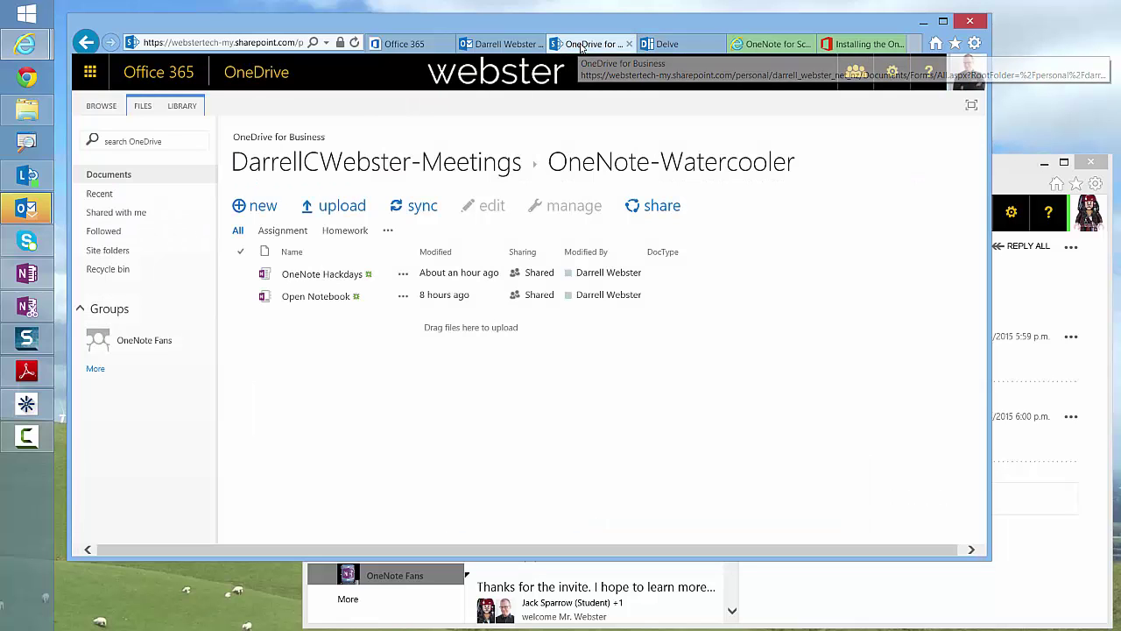
left_click(513, 45)
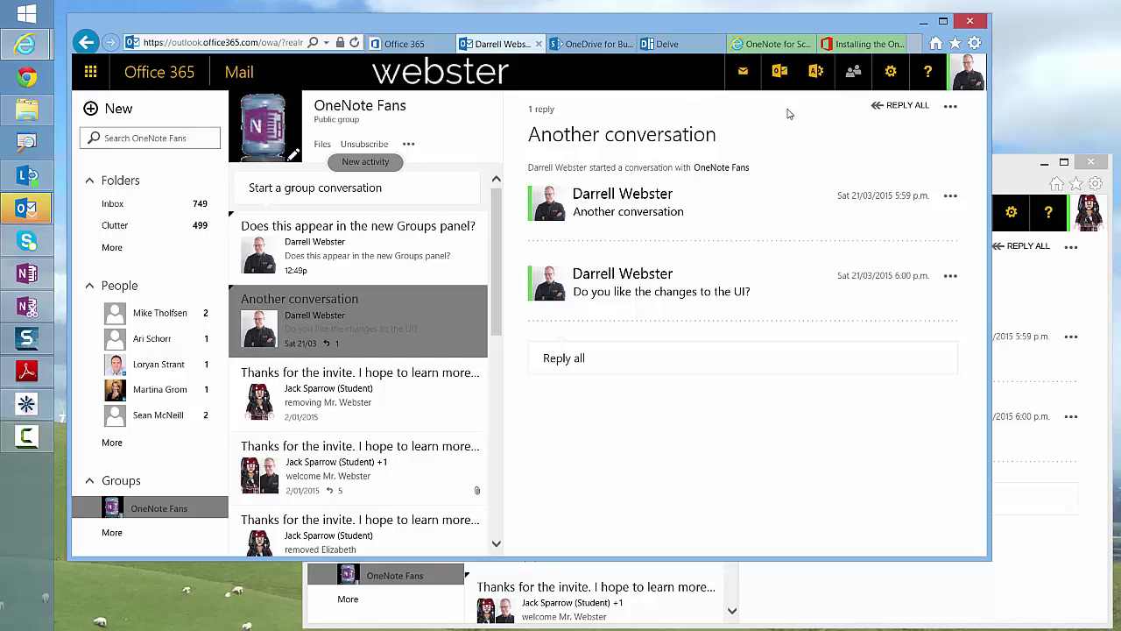
left_click(592, 44)
left_click(854, 73)
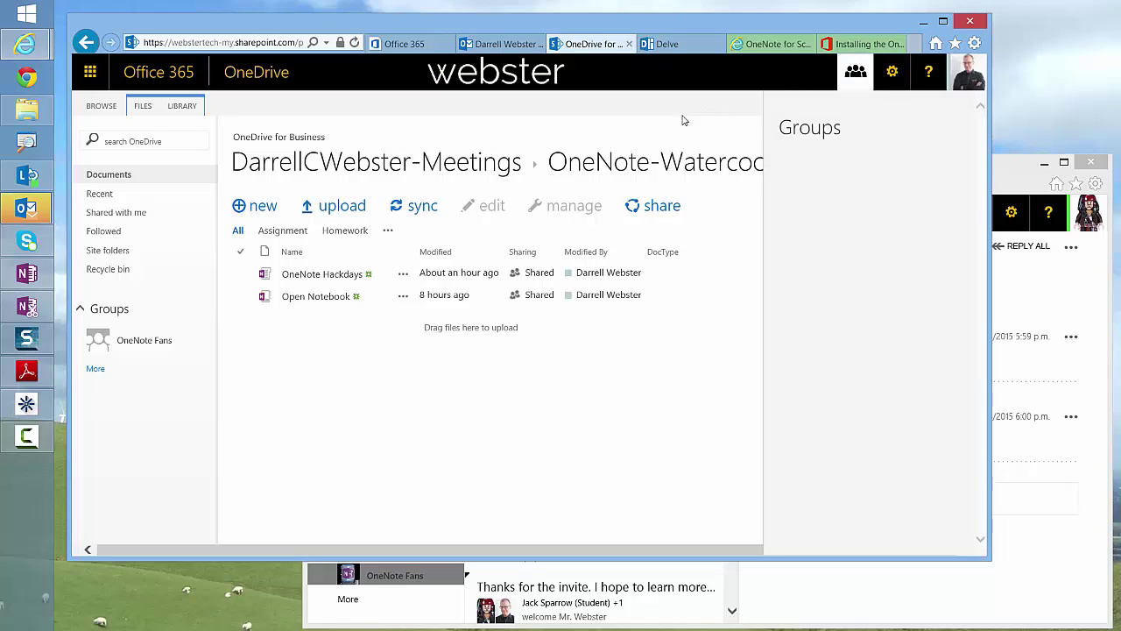
- Close, reopen and close OneDrive's Groups panel again, confirming it still lists nothing
left_click(856, 74)
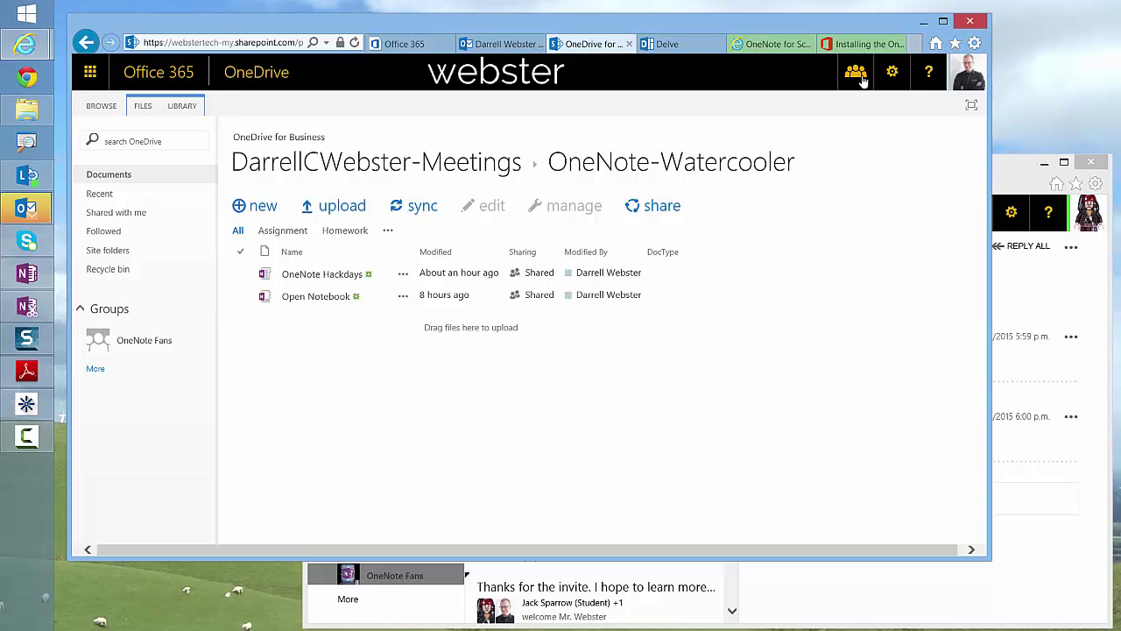
left_click(863, 78)
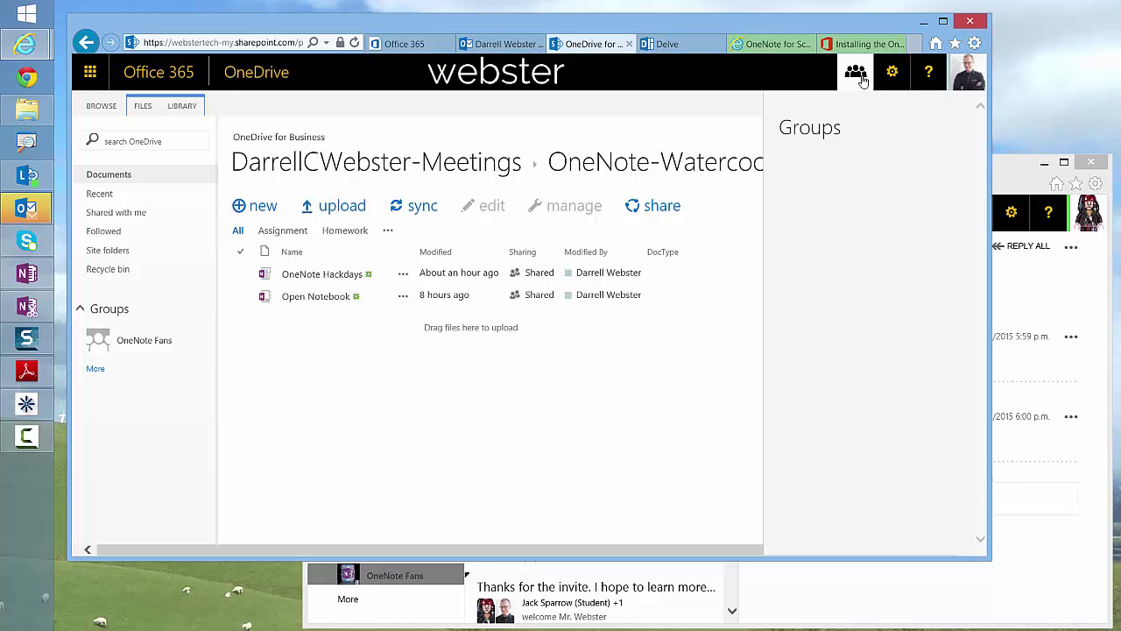
left_click(863, 77)
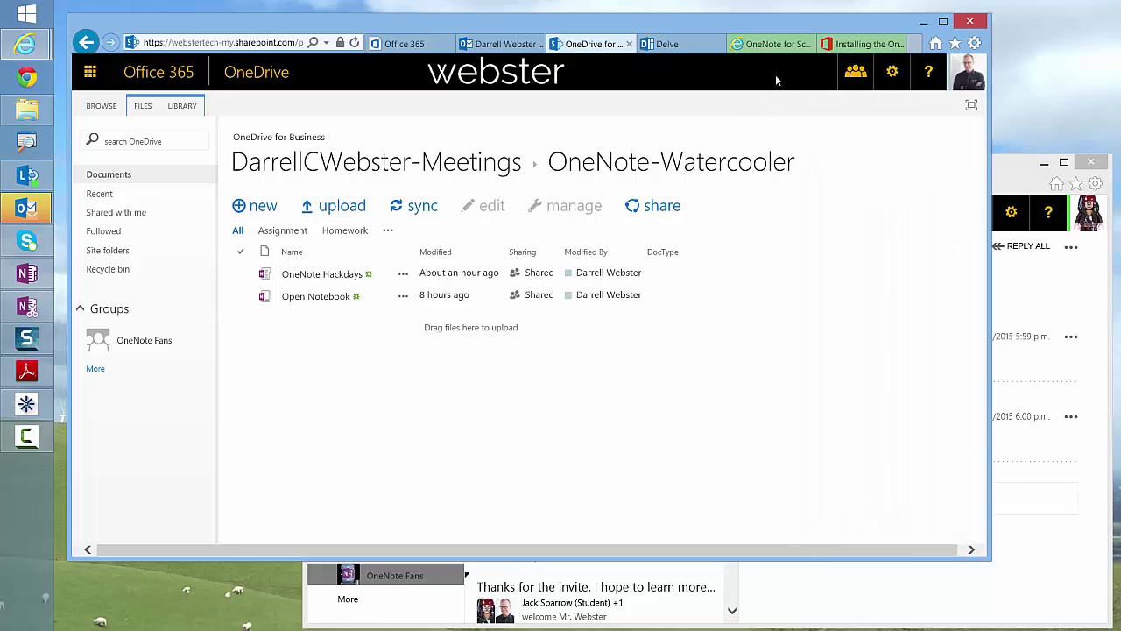
left_click(494, 45)
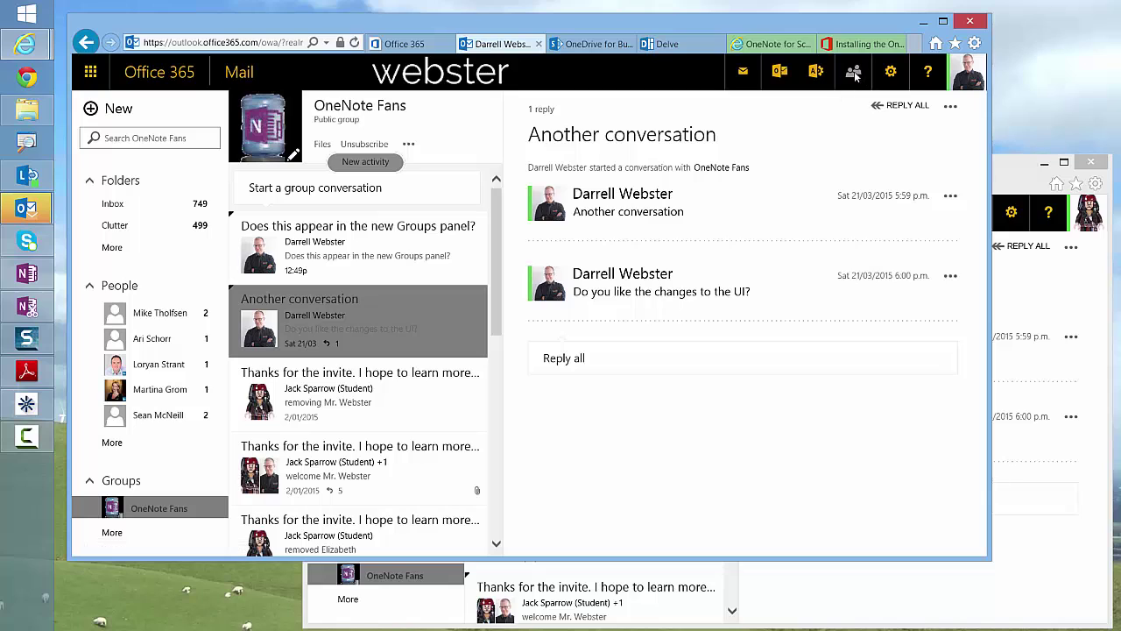
left_click(968, 77)
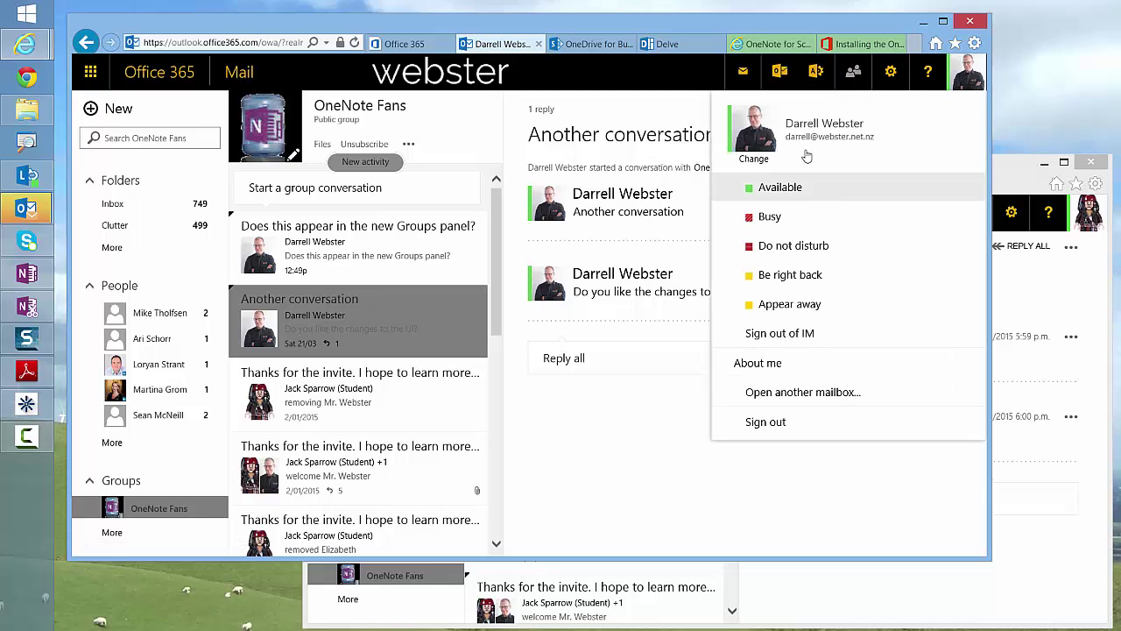
left_click(967, 81)
left_click(967, 80)
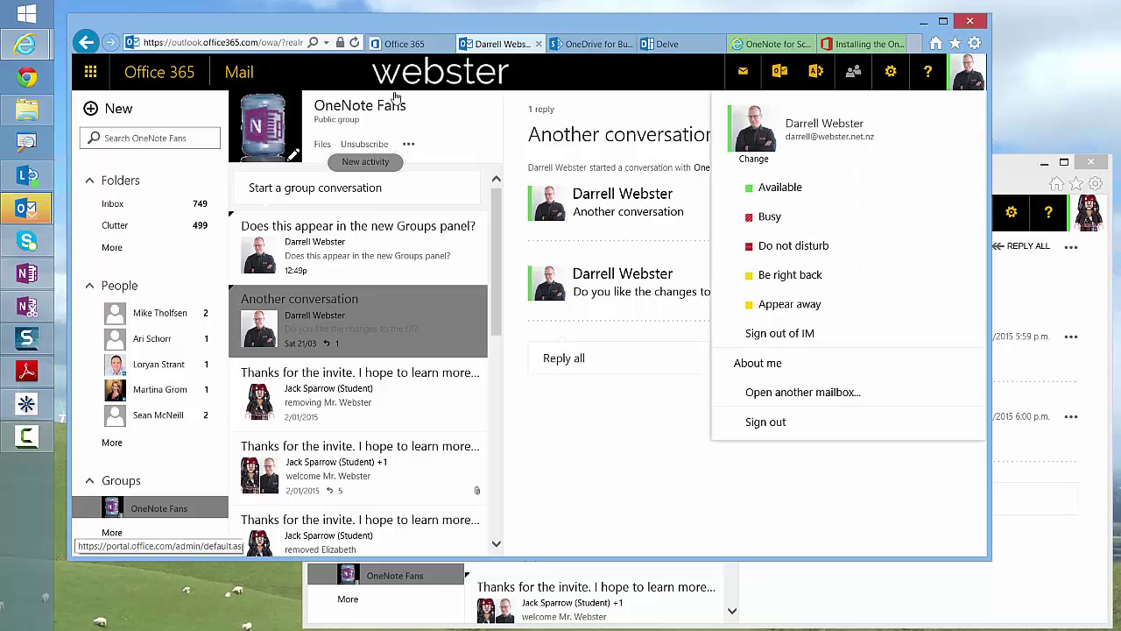
left_click(92, 71)
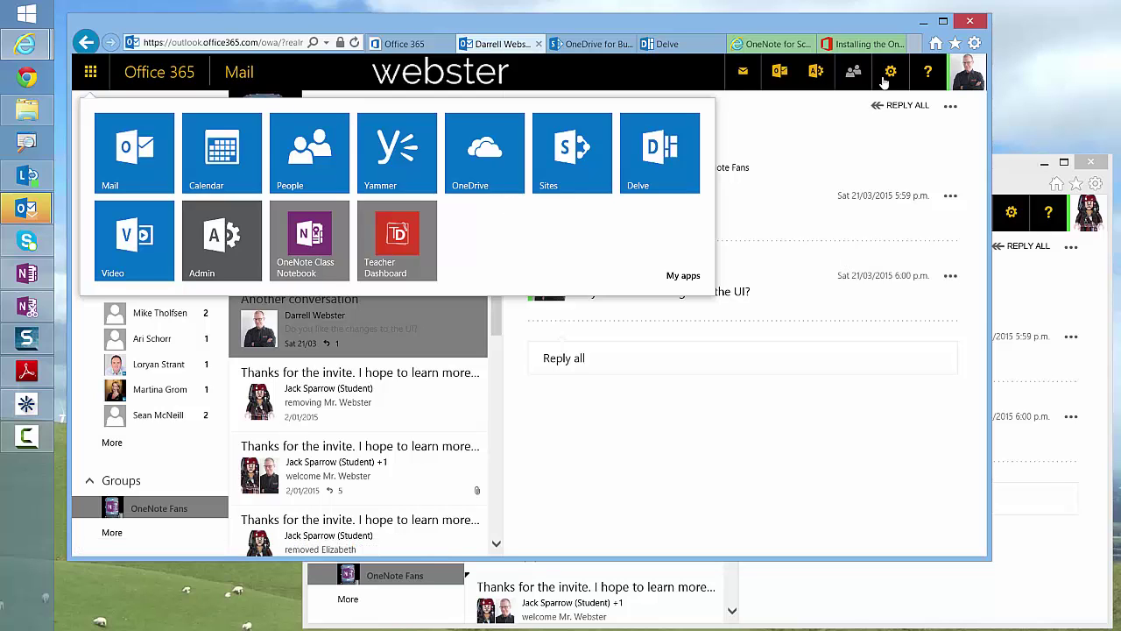
left_click(583, 45)
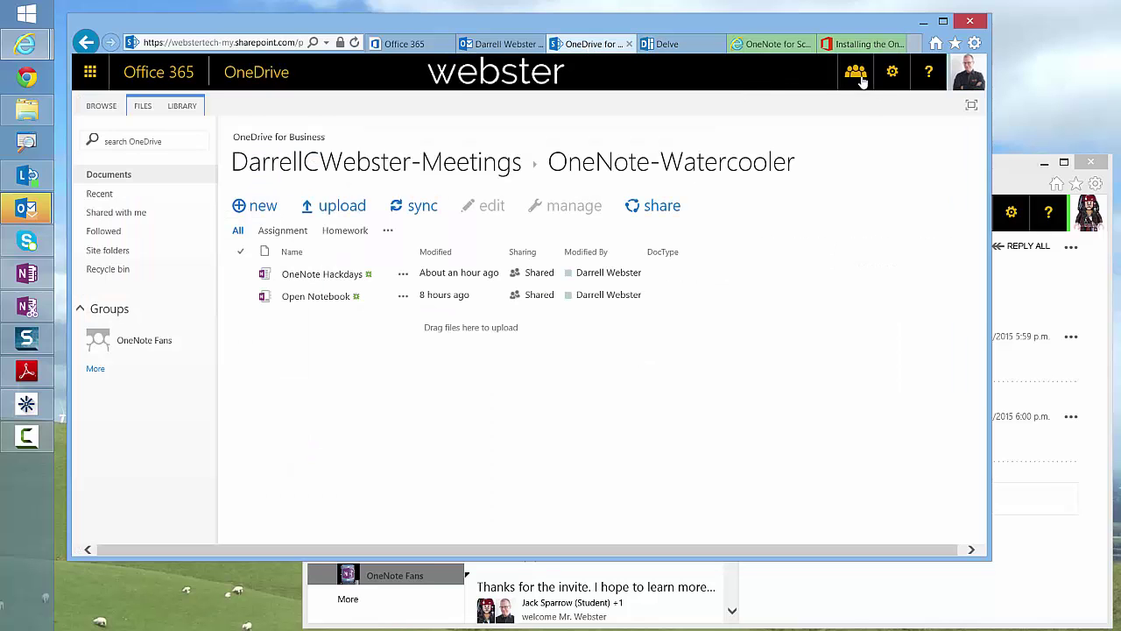
left_click(856, 73)
left_click(719, 97)
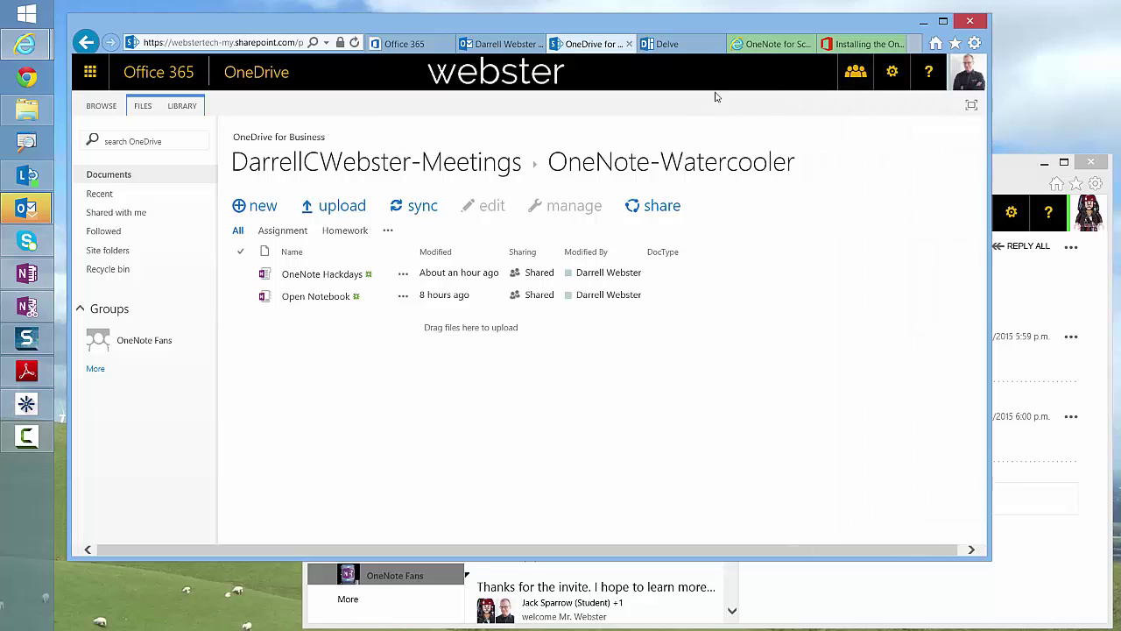